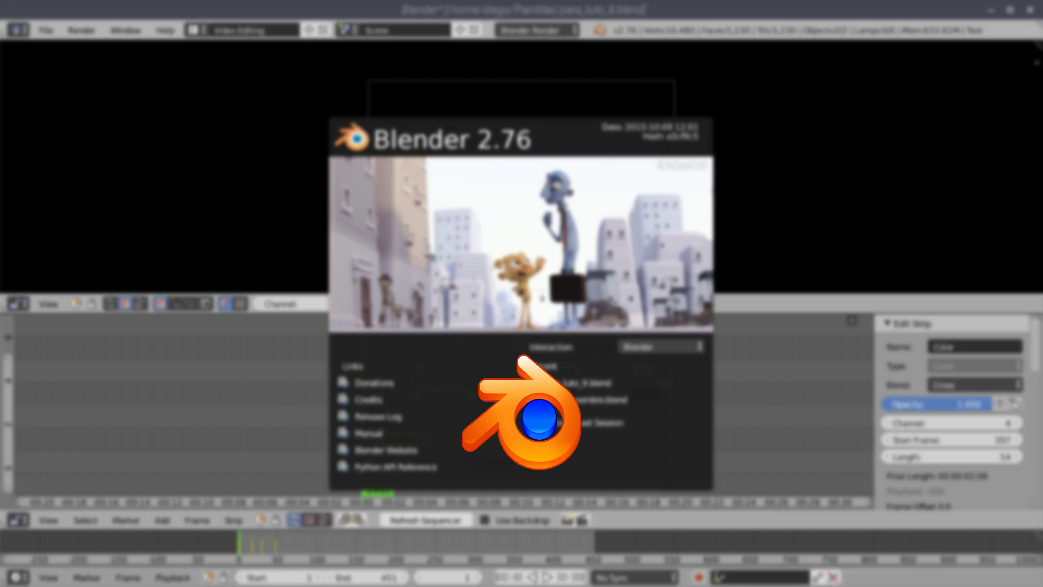
Step: Dismiss the Blender 2.76 splash screen to reveal para_tuto_9.blend in the Video Editing layout
left_click(542, 248)
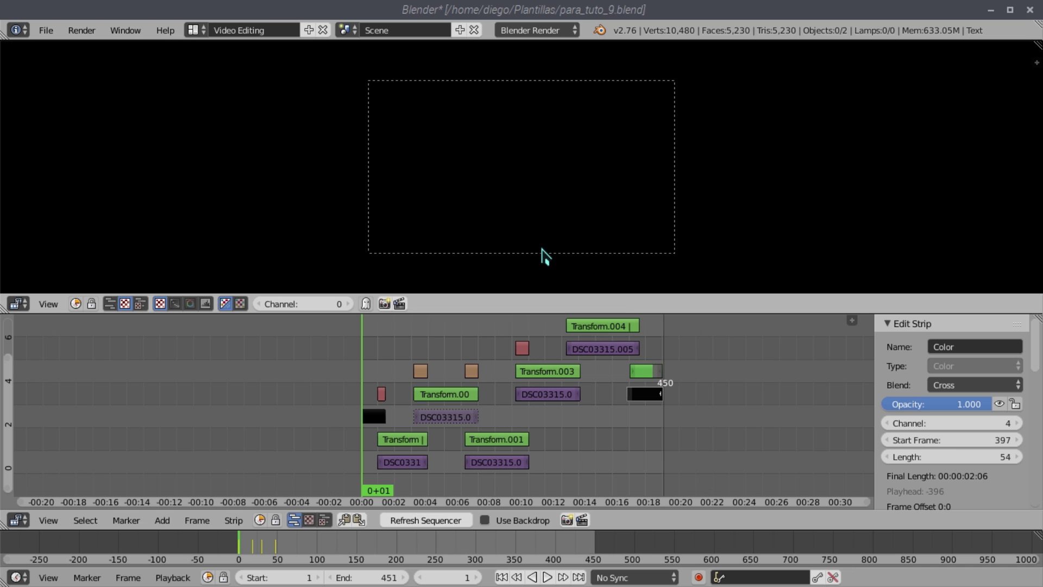
Step: Play the edit with Alt+A and scrub the playhead through to the 'THE END' title
scroll(402, 459, "up", 1)
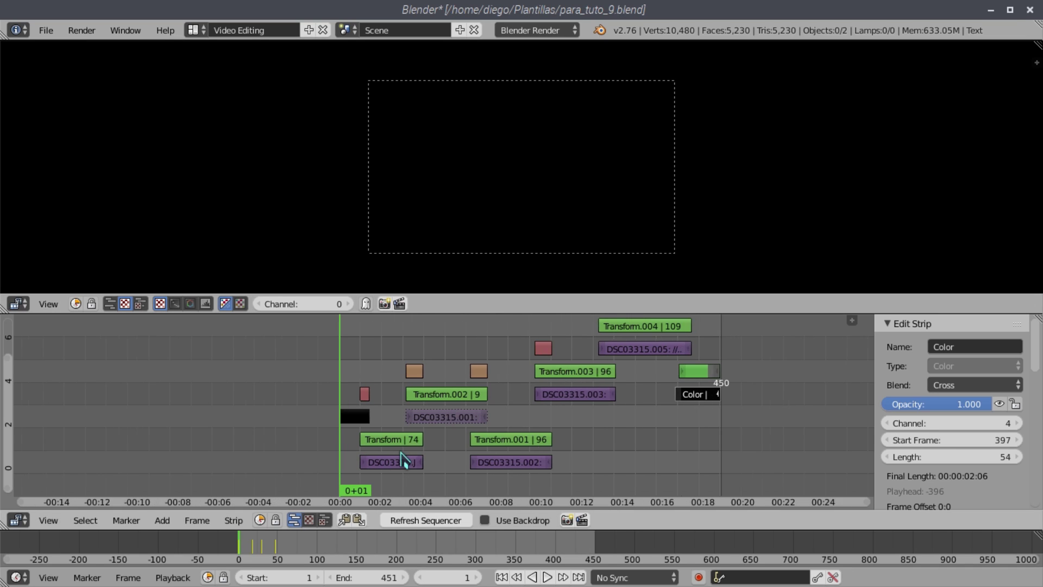
scroll(402, 459, "up", 2)
key("alt+a")
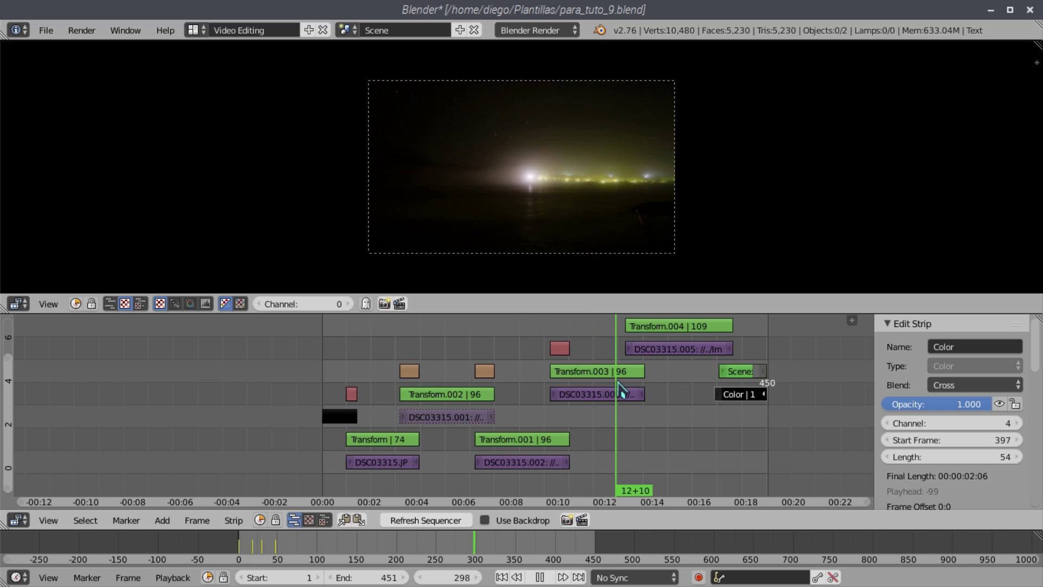
left_click(726, 387)
left_click_drag(738, 378, 775, 383)
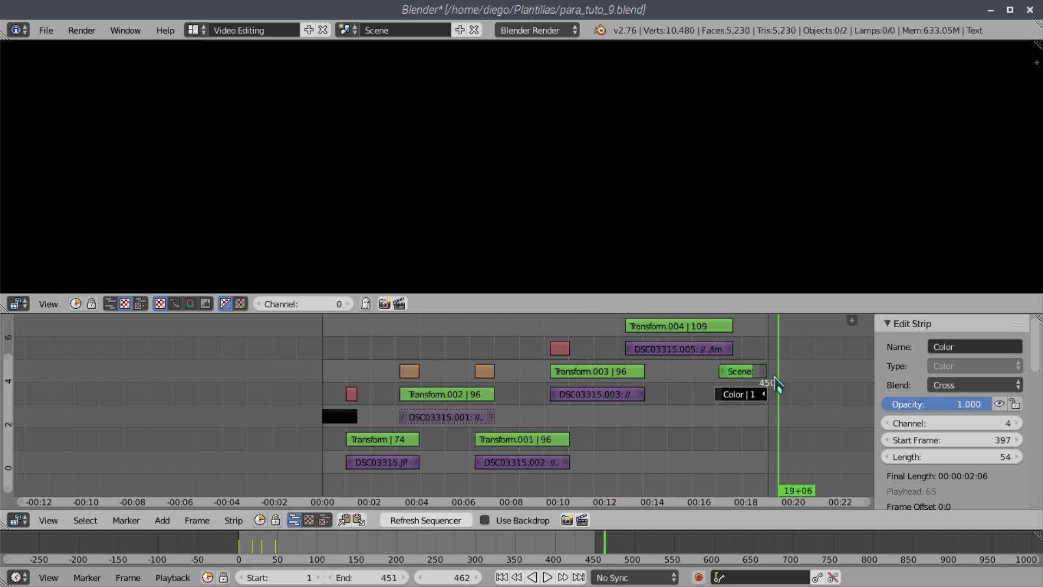
Step: Split off a new area right of the preview and make it the Properties editor
left_click_drag(1037, 43, 808, 42)
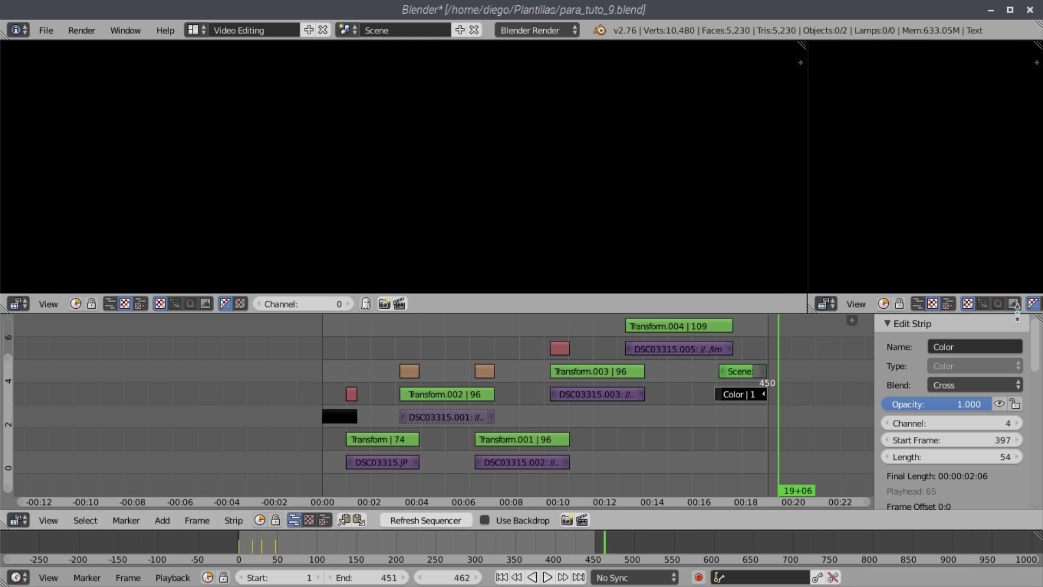
left_click_drag(1037, 318, 808, 318)
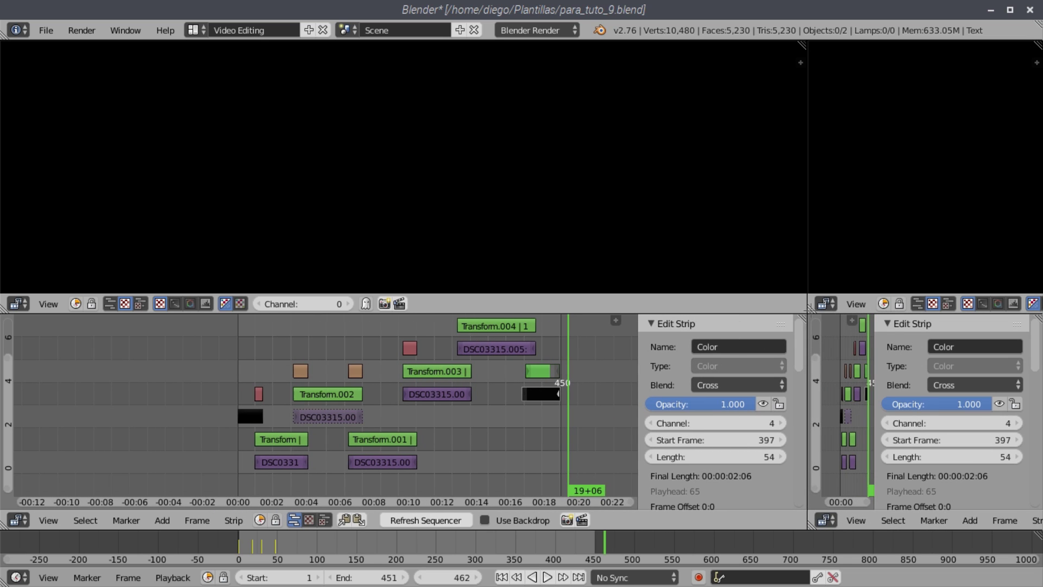
left_click_drag(1036, 289, 956, 353)
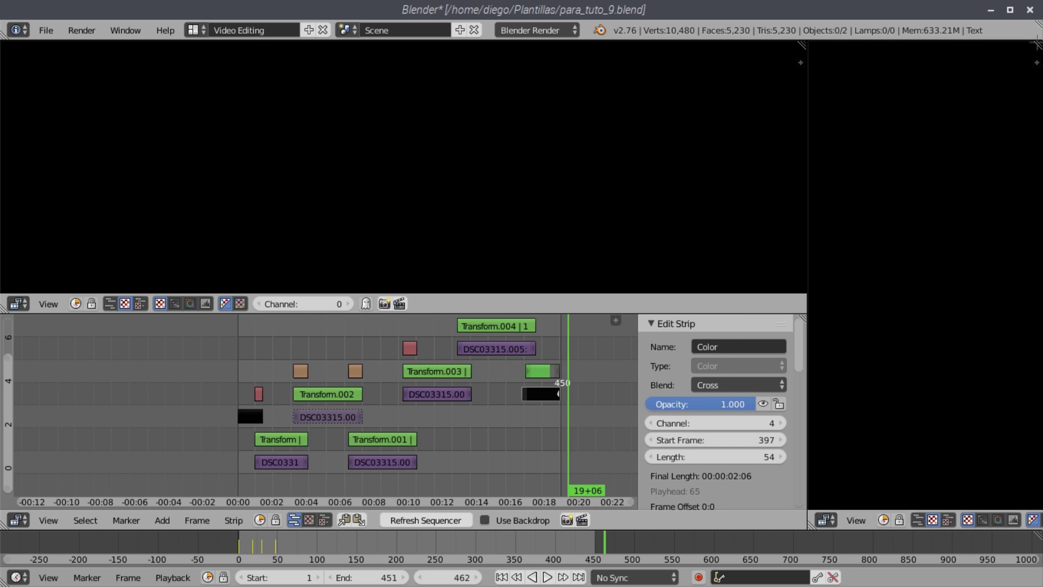
left_click(826, 520)
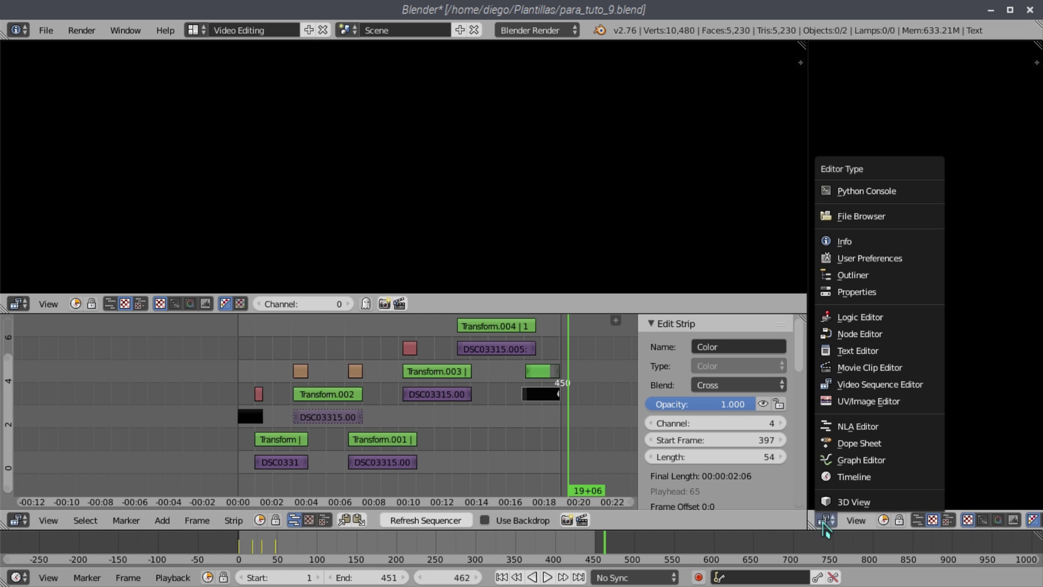
left_click(878, 294)
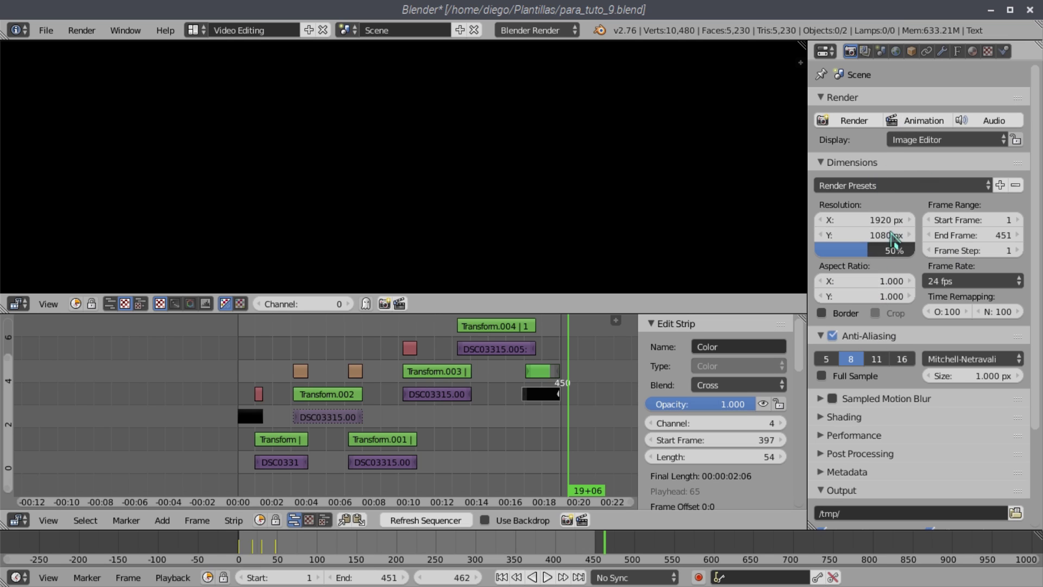
Step: Preview frame 97, keep the 24 fps frame rate, and return the playhead to frame 1
left_click_drag(387, 402, 307, 418)
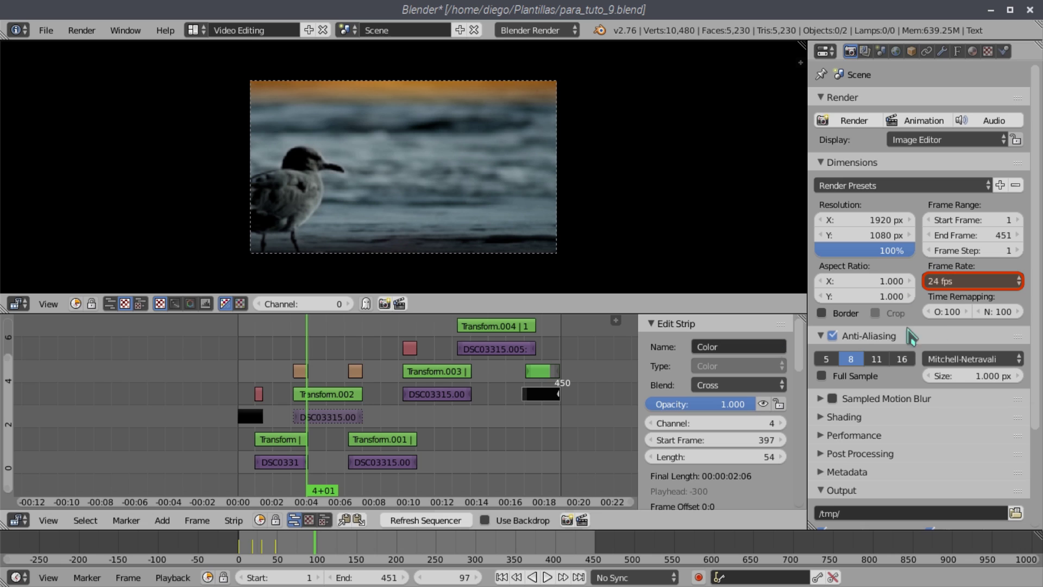
left_click(957, 292)
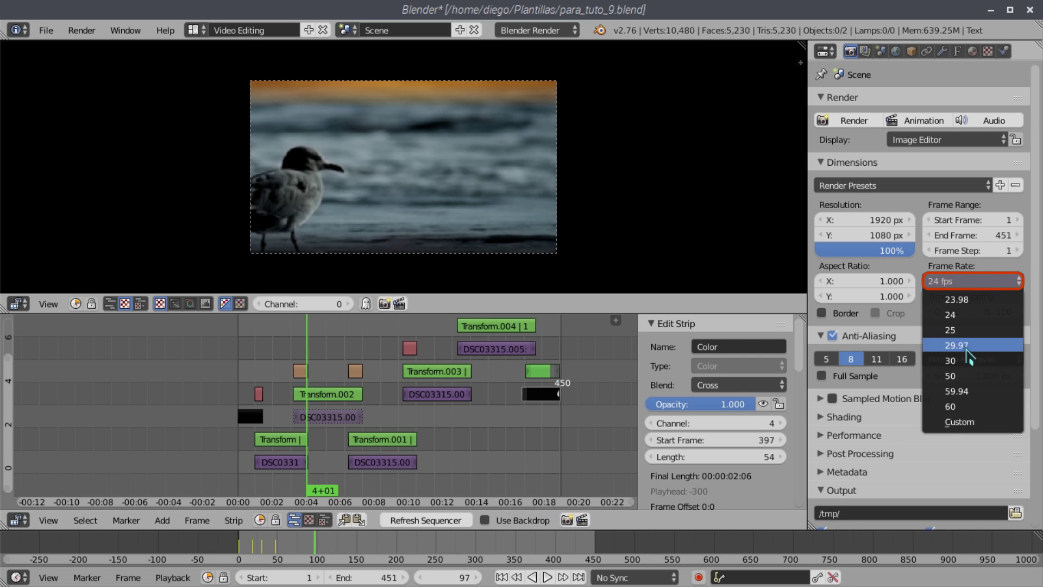
key("Home")
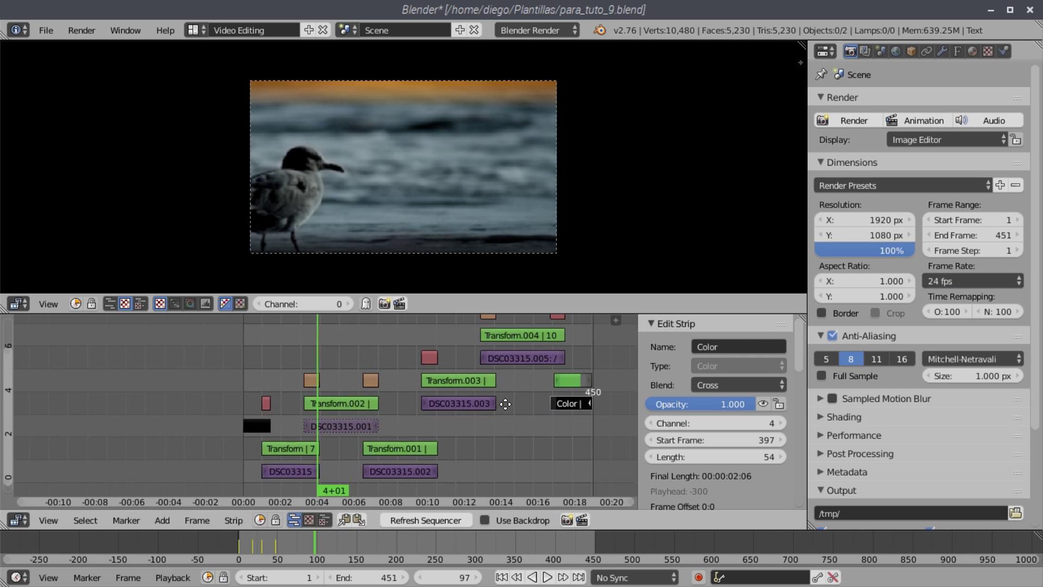
mouse_move(474, 386)
middle_mouse_down()
mouse_move(462, 389)
mouse_move(465, 399)
middle_mouse_up()
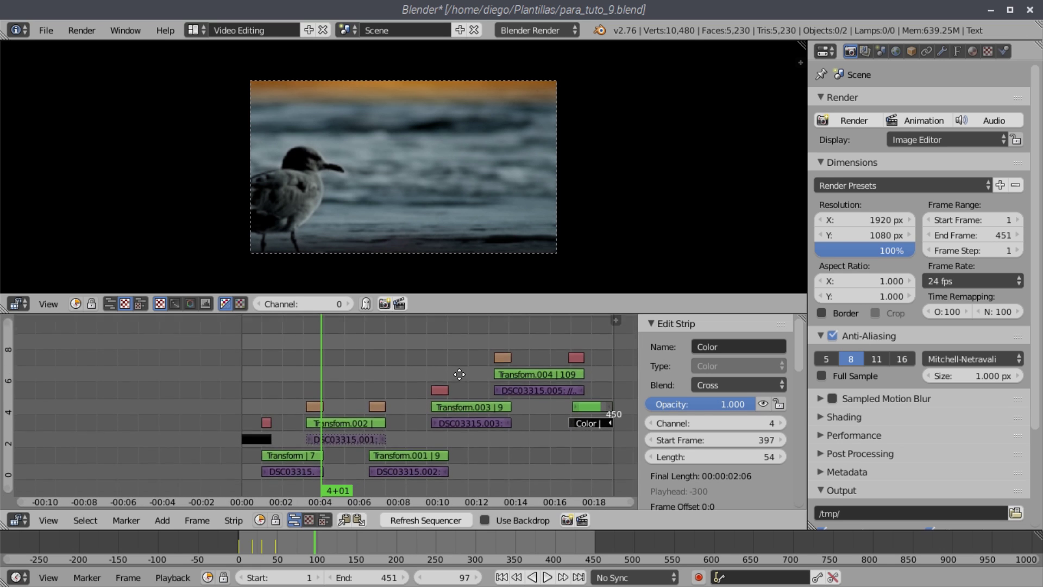
left_click(503, 577)
Step: Add Zedd feat. Foxes - Clarity (Vicetone Remix).mp3 from musica relleno as a sound strip at frame 1
key("shift+a")
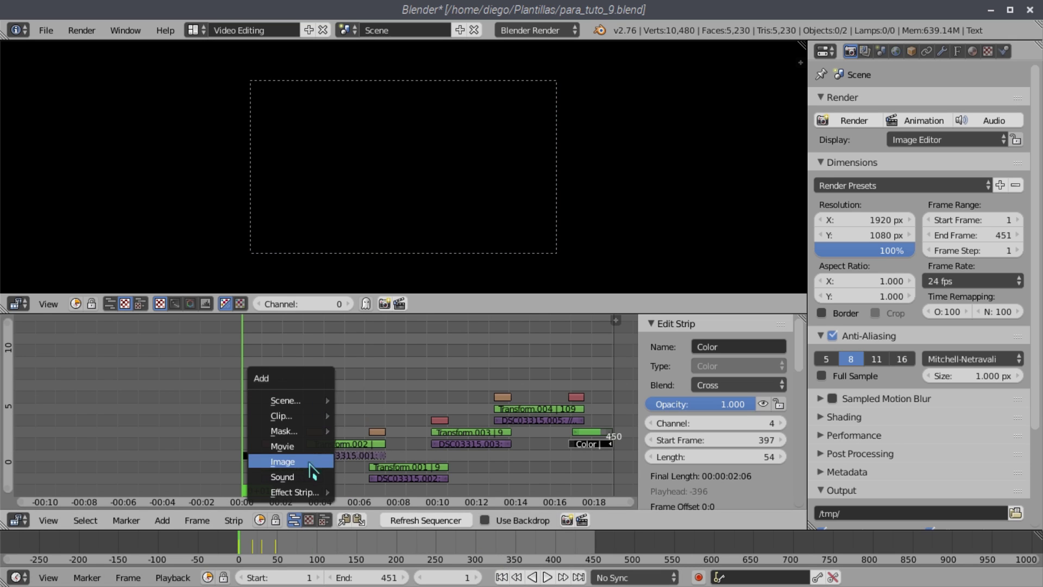
left_click(314, 477)
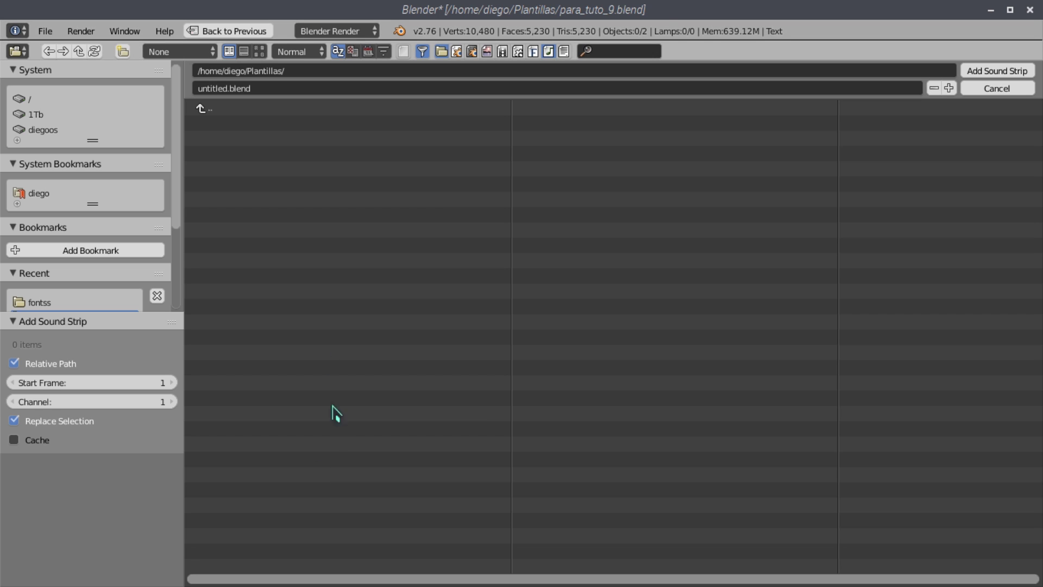
left_click(89, 302)
left_click(290, 368)
left_click(997, 70)
mouse_move(485, 402)
middle_mouse_down("ctrl")
mouse_move(546, 378)
mouse_move(295, 360)
mouse_move(344, 372)
mouse_move(396, 354)
middle_mouse_up("ctrl")
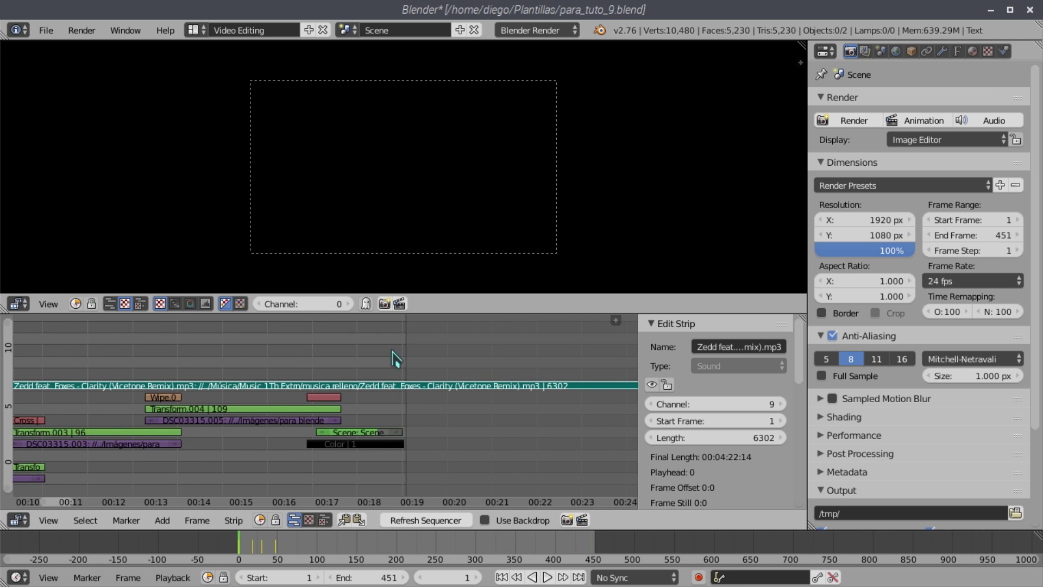
left_click(407, 359)
Step: Cut the song strip at frame 450 with K and erase the trailing piece
key("Left")
key("Left")
key("Left")
key("k")
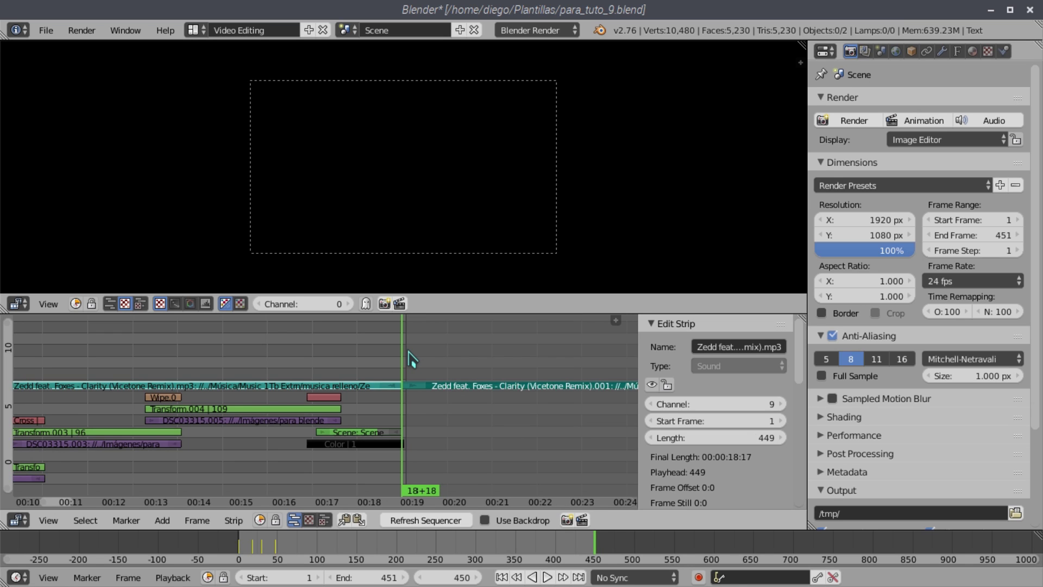
right_click(470, 381, "shift")
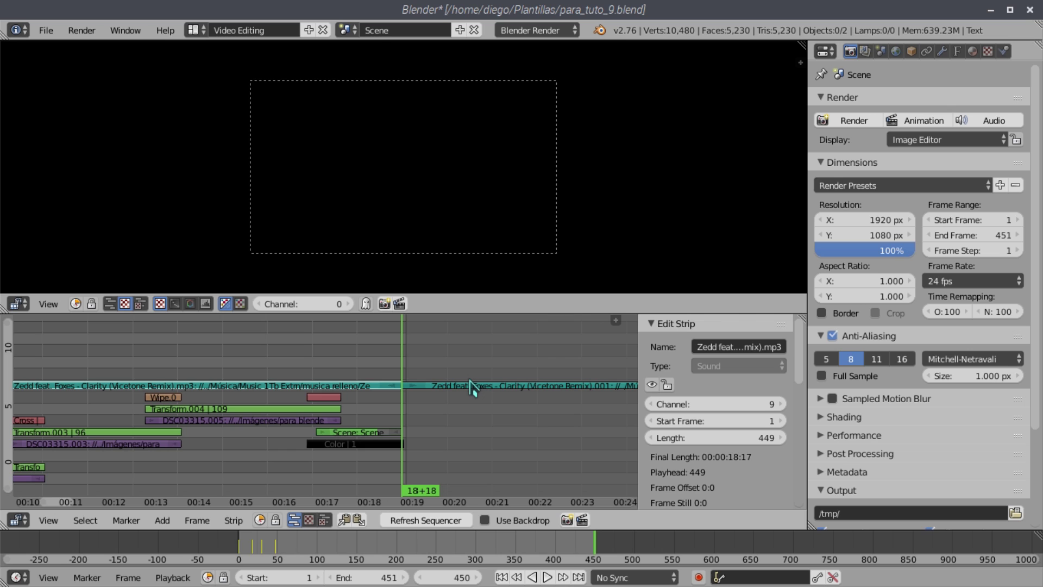
right_click(523, 392)
key("x")
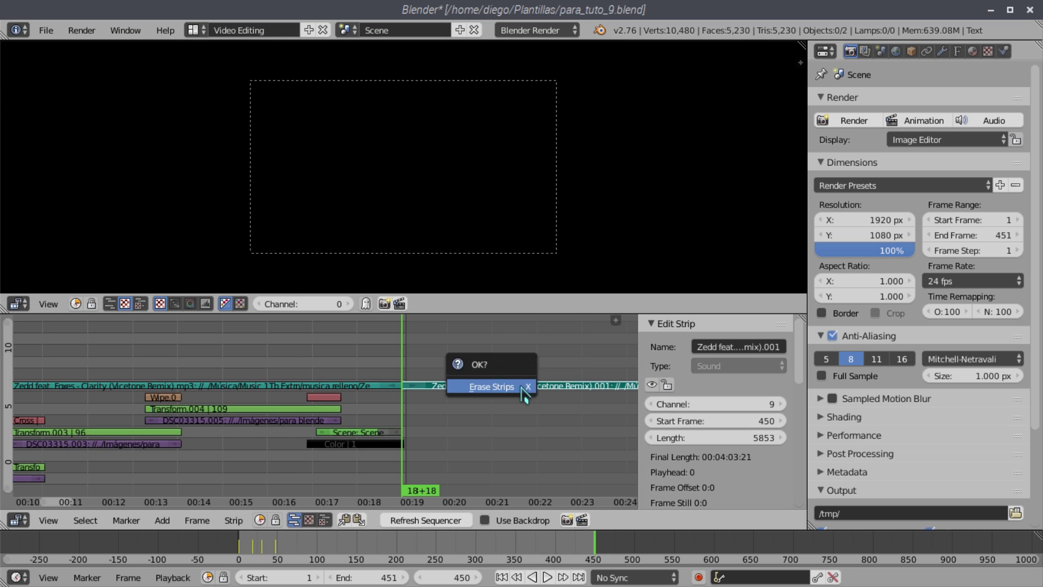
left_click(523, 392)
scroll(272, 386, "down", 5)
scroll(298, 419, "up", 5, "ctrl")
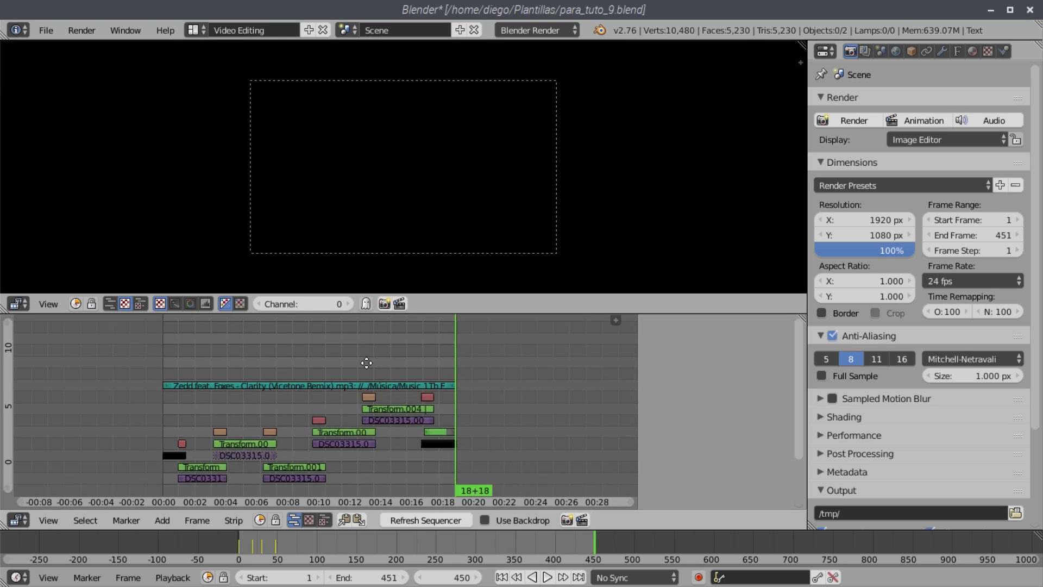
scroll(366, 363, "down", 2)
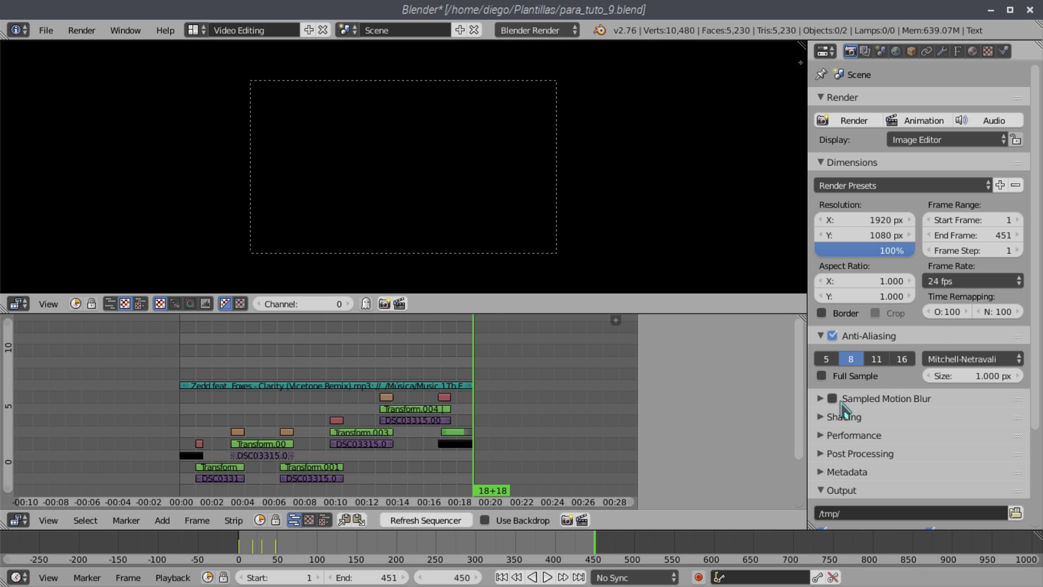
Step: Collapse Anti-Aliasing, expand Output, and start editing the /tmp/ output path
scroll(840, 440, "down", 4)
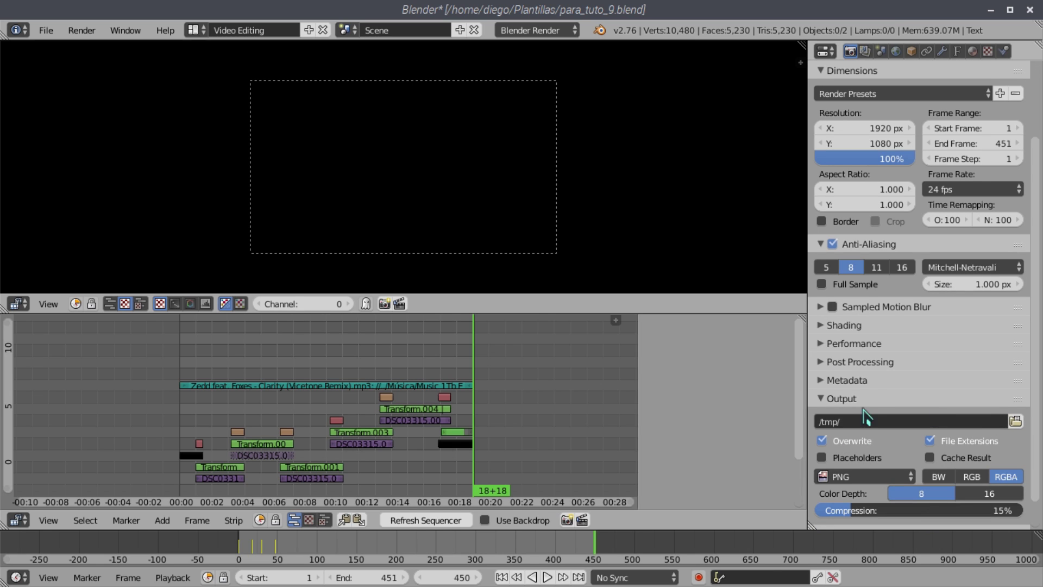
left_click(820, 244)
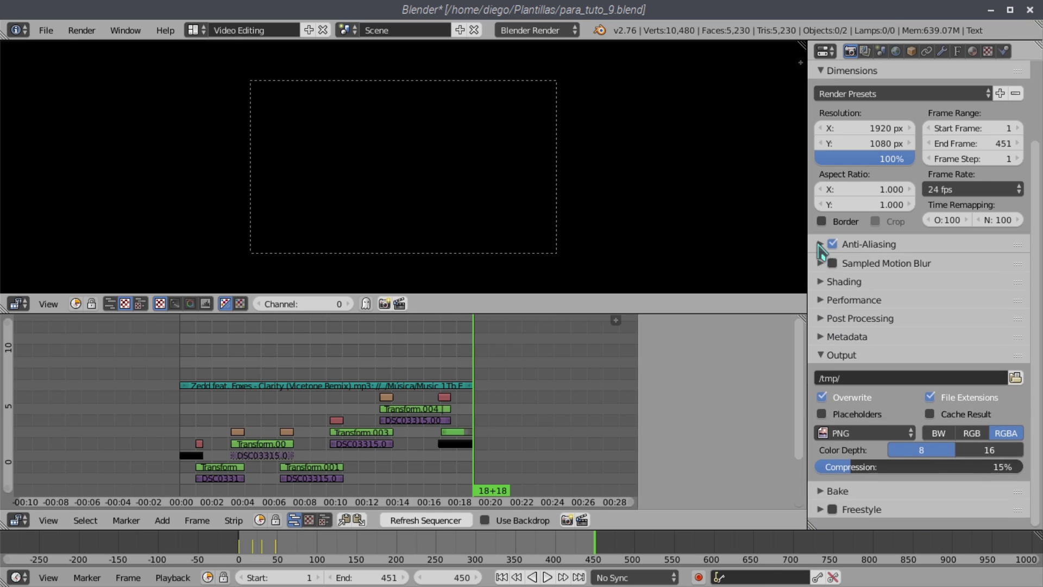
left_click(826, 355)
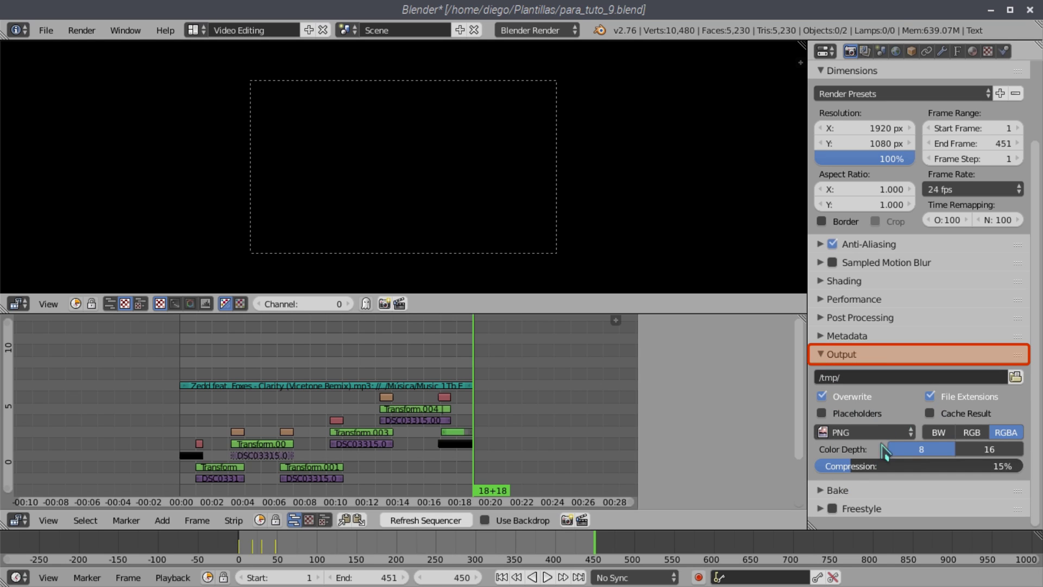
left_click(865, 375)
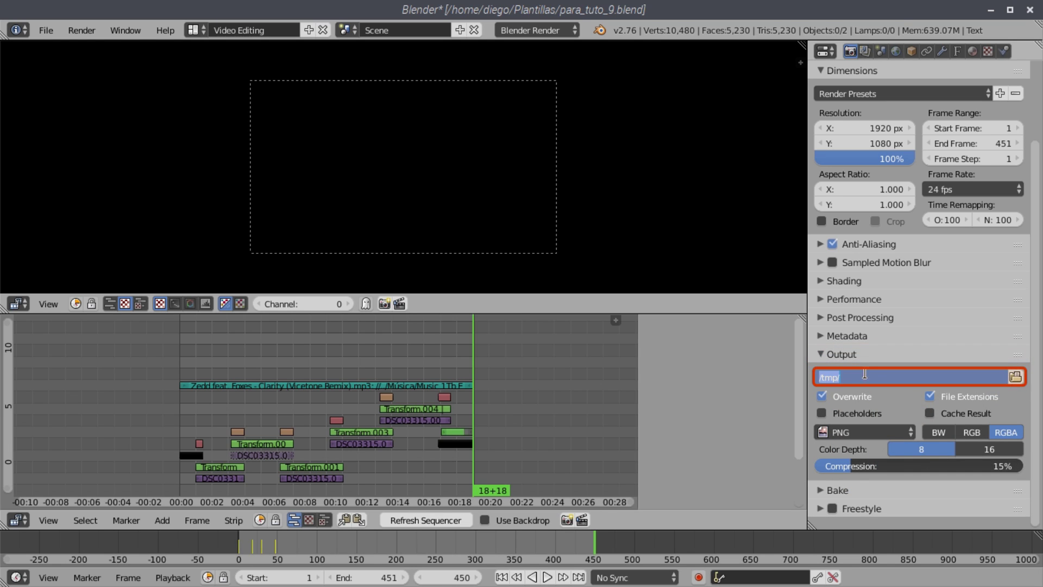
Step: Point the render output to video_muestra inside the home Vídeos folder
left_click(1014, 377)
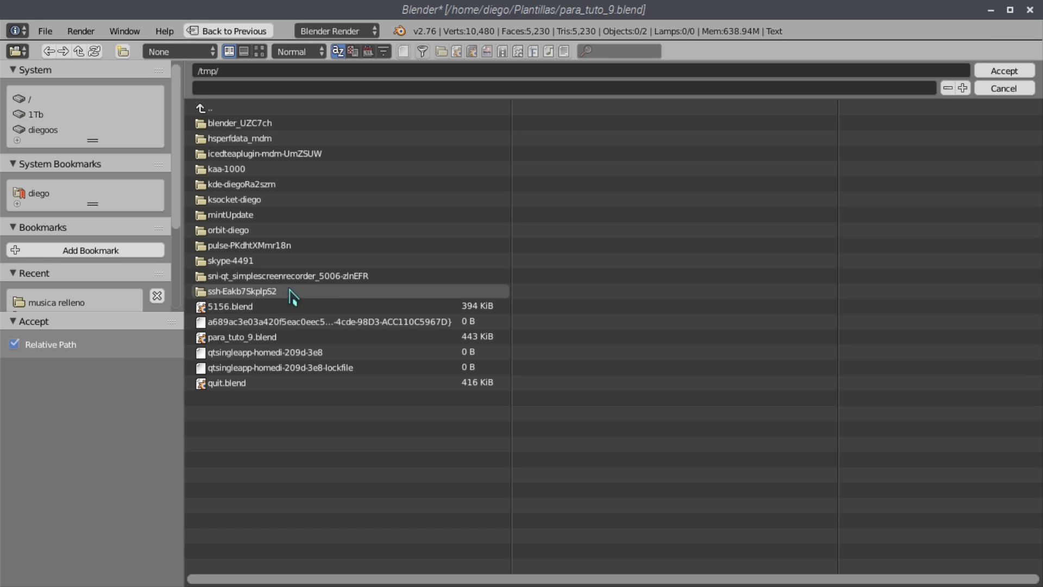
left_click(40, 194)
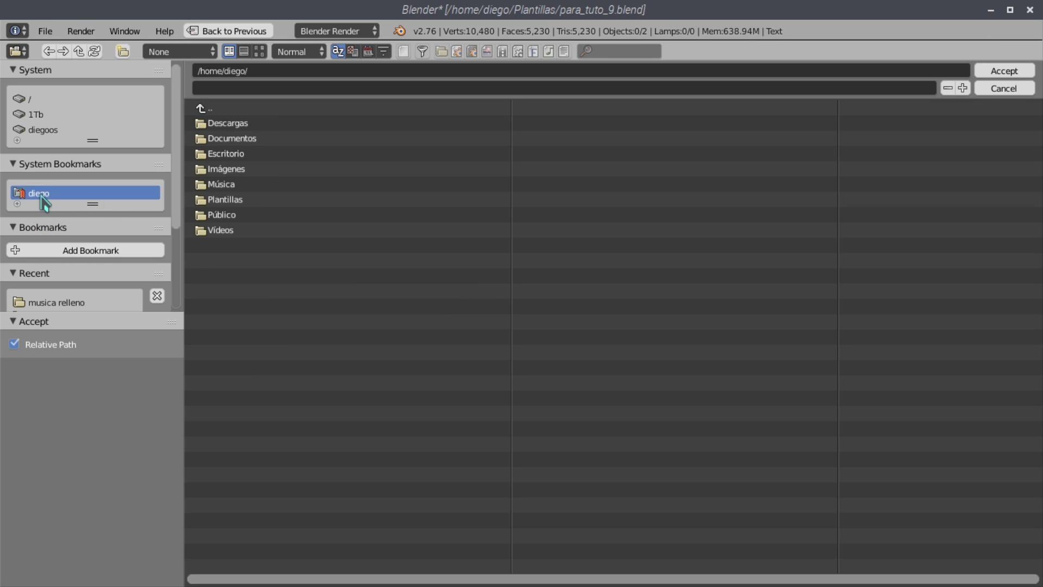
left_click(215, 235)
left_click(291, 88)
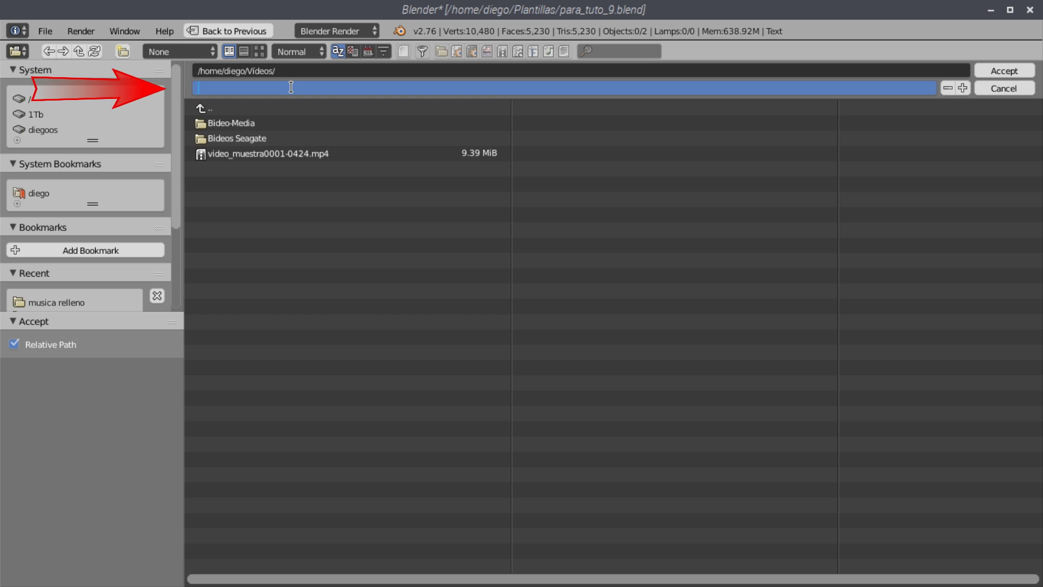
type("deo_muestra")
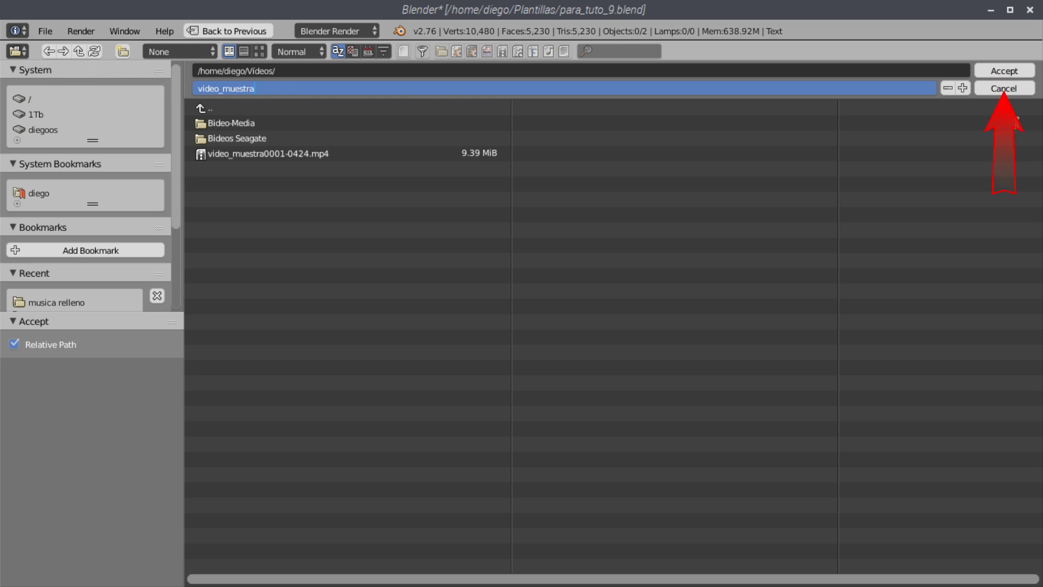
left_click(994, 71)
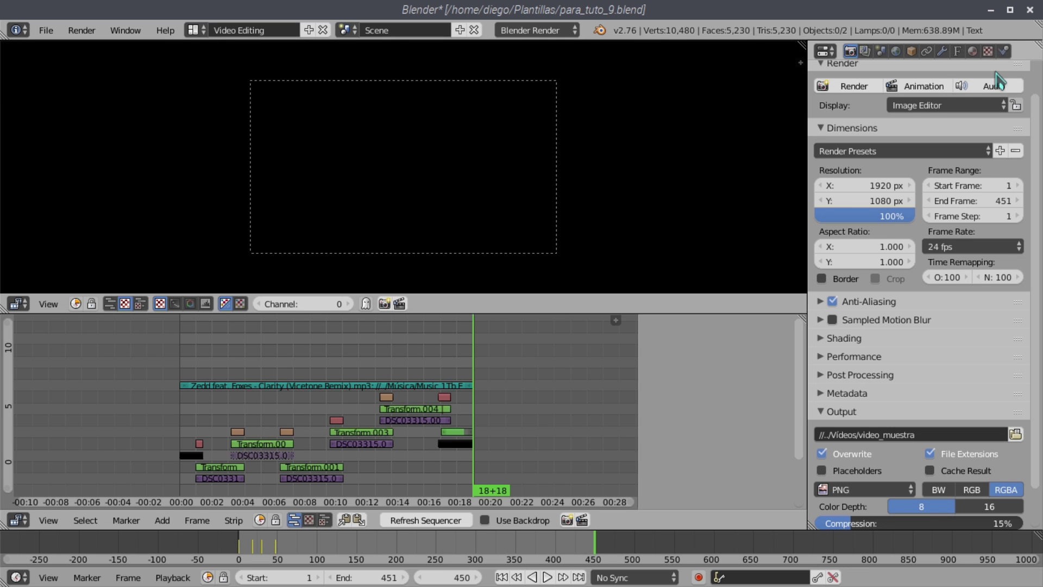
scroll(891, 435, "down", 2)
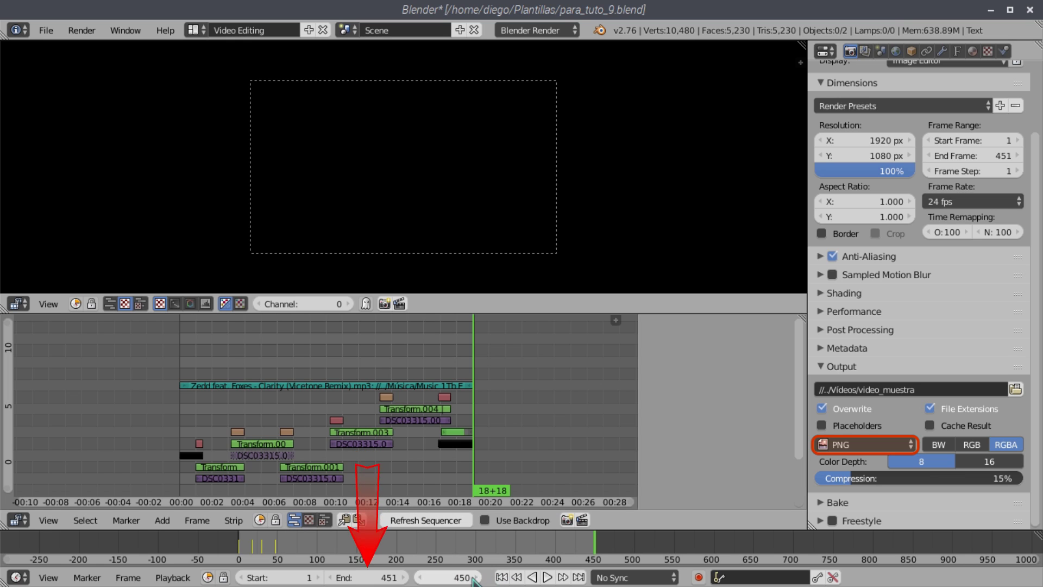
Step: Change the output file format from PNG to the MPEG movie format
left_click(868, 451)
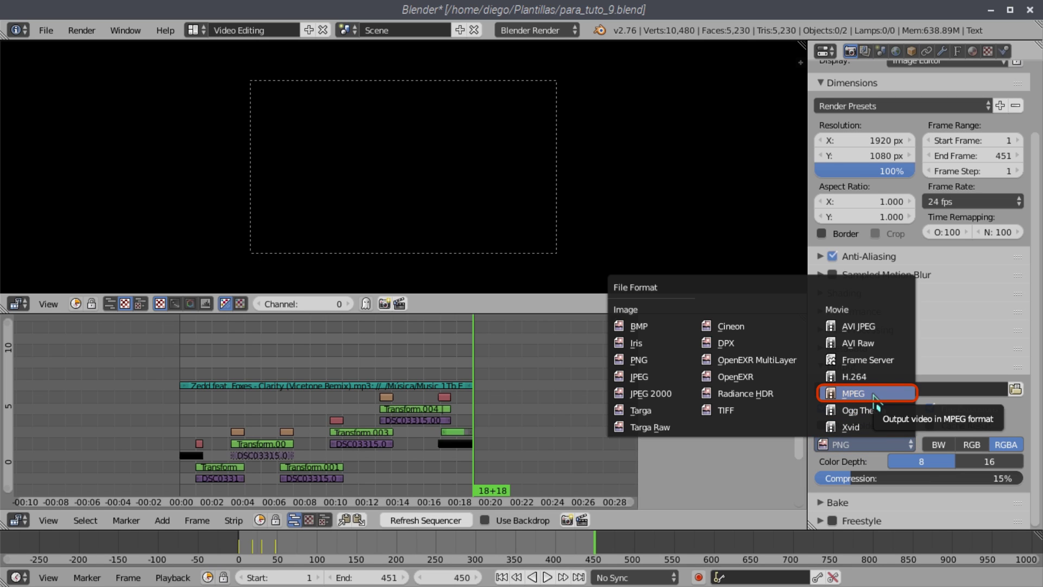
left_click(874, 395)
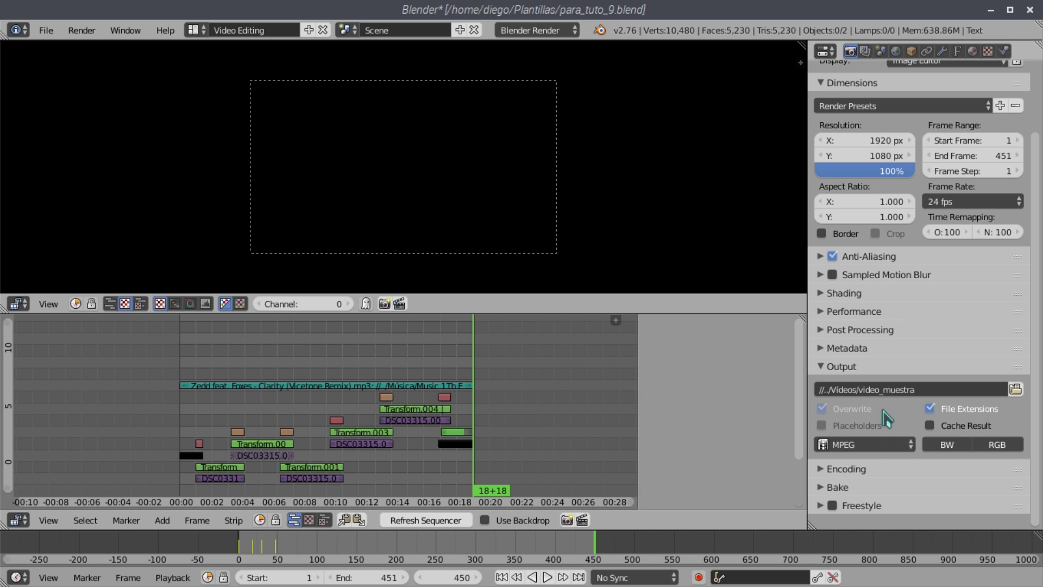
Step: Expand Encoding, widen the Properties editor, and choose MPEG-4 format with H.264 codec
left_click(823, 470)
scroll(812, 456, "down", 3)
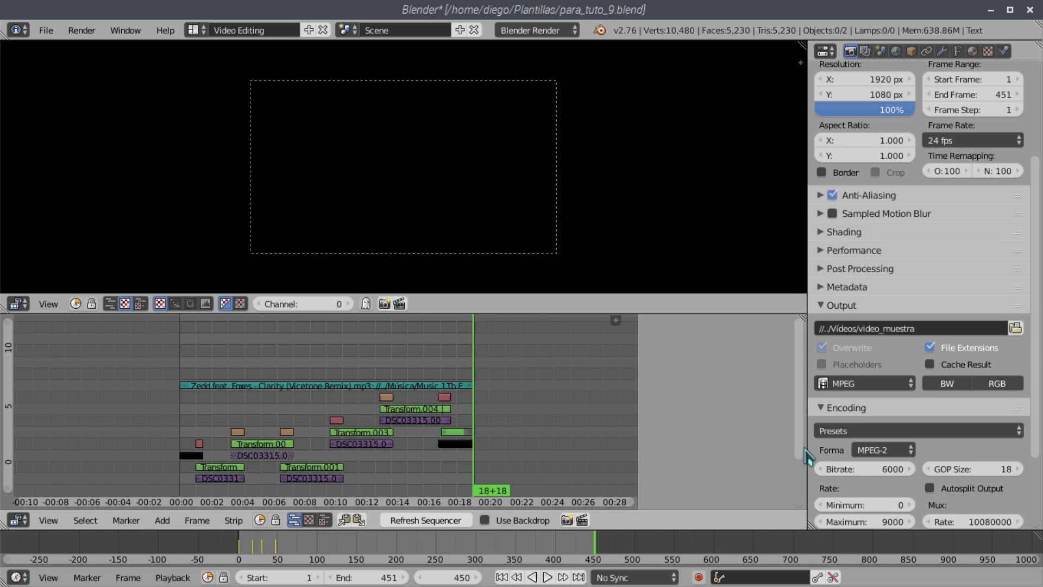
left_click_drag(807, 446, 740, 447)
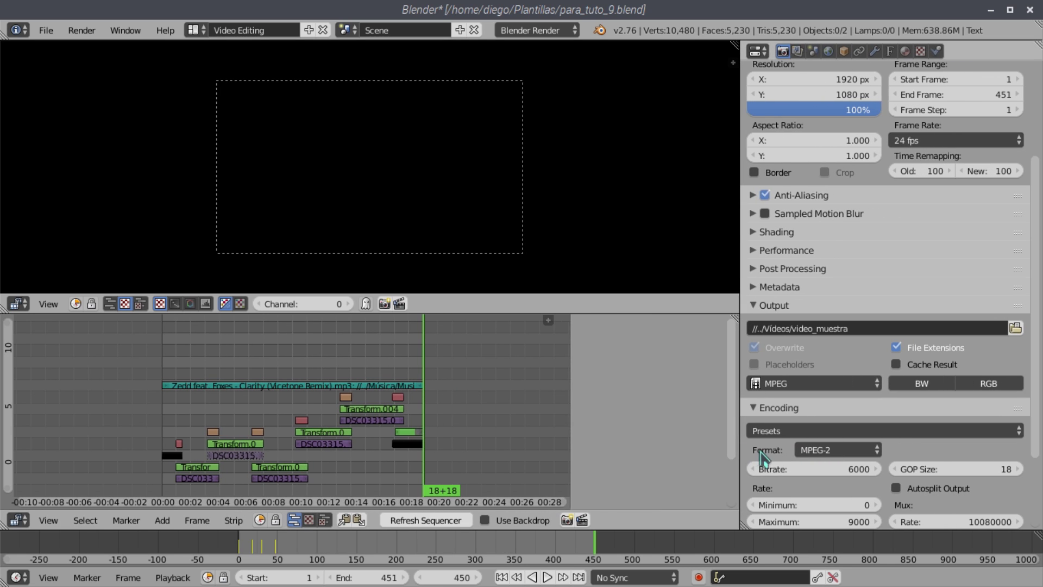
left_click(820, 451)
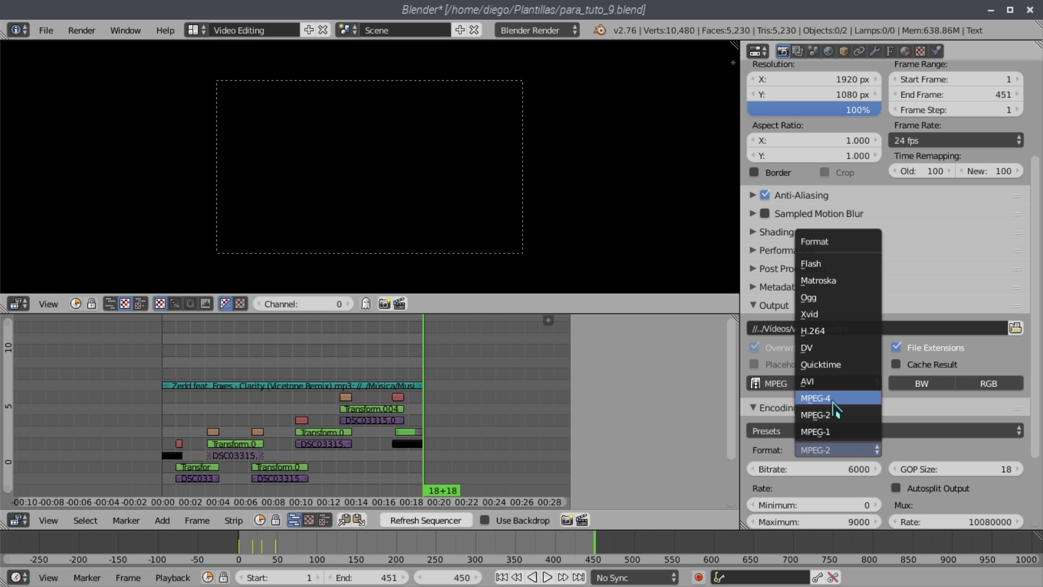
left_click(832, 399)
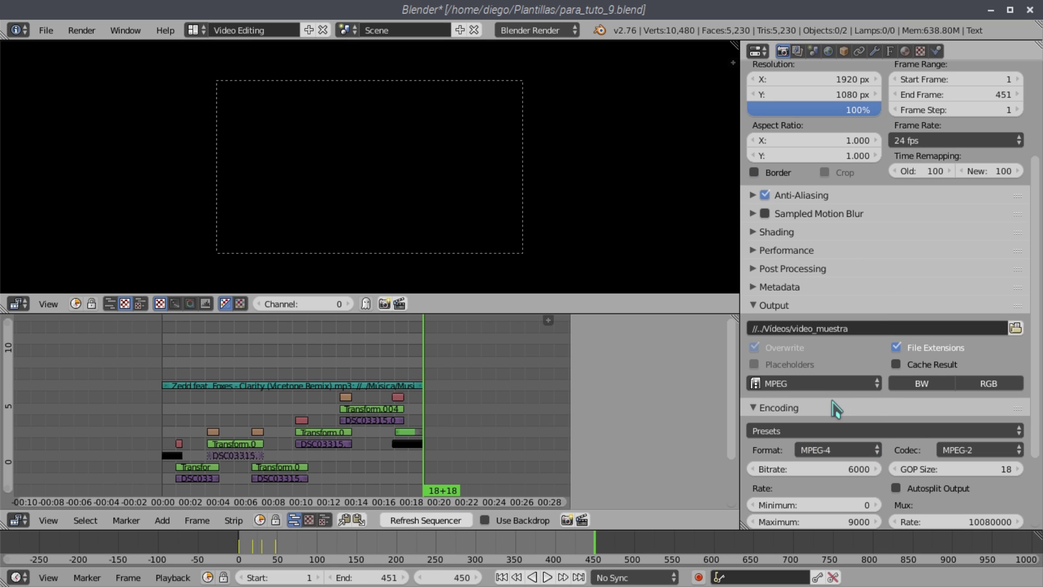
left_click(951, 451)
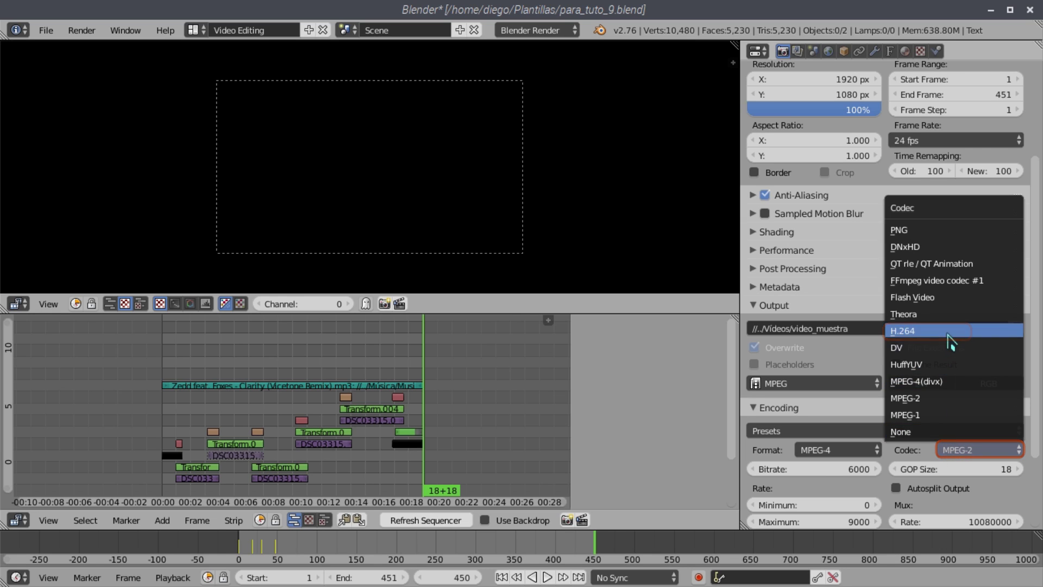
left_click(918, 330)
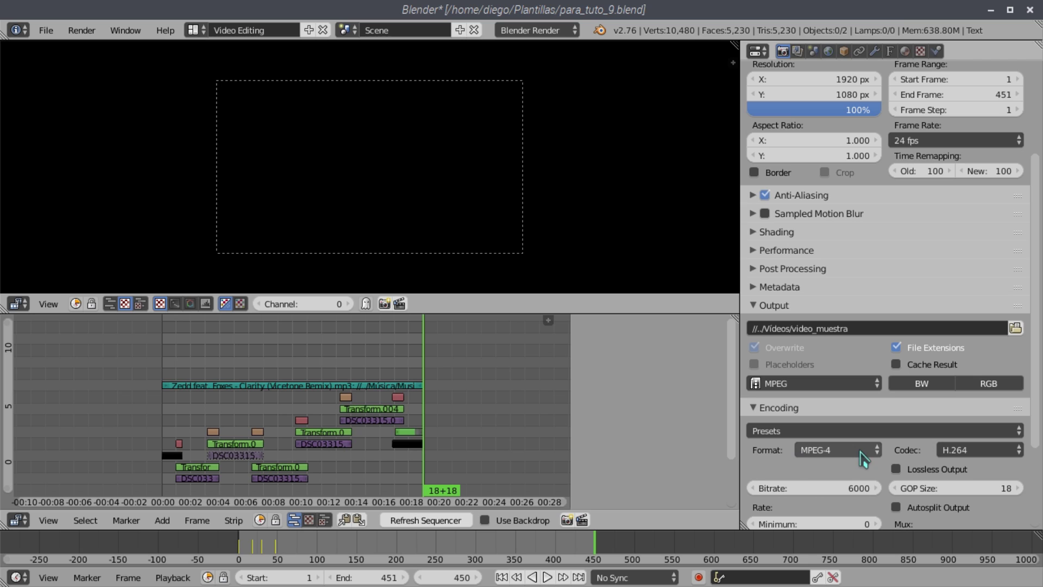
scroll(872, 453, "down", 3)
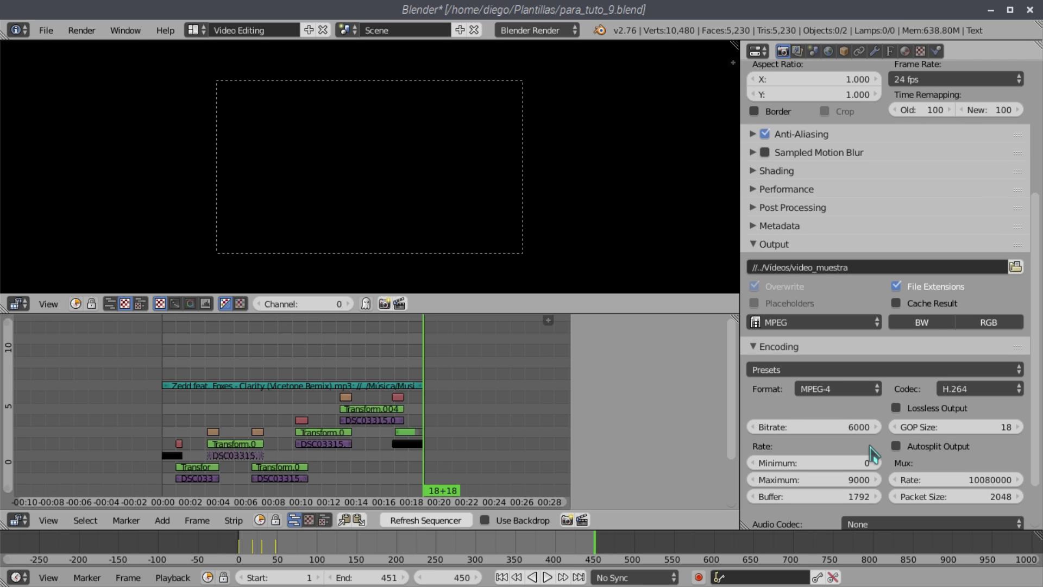
scroll(860, 424, "down", 3)
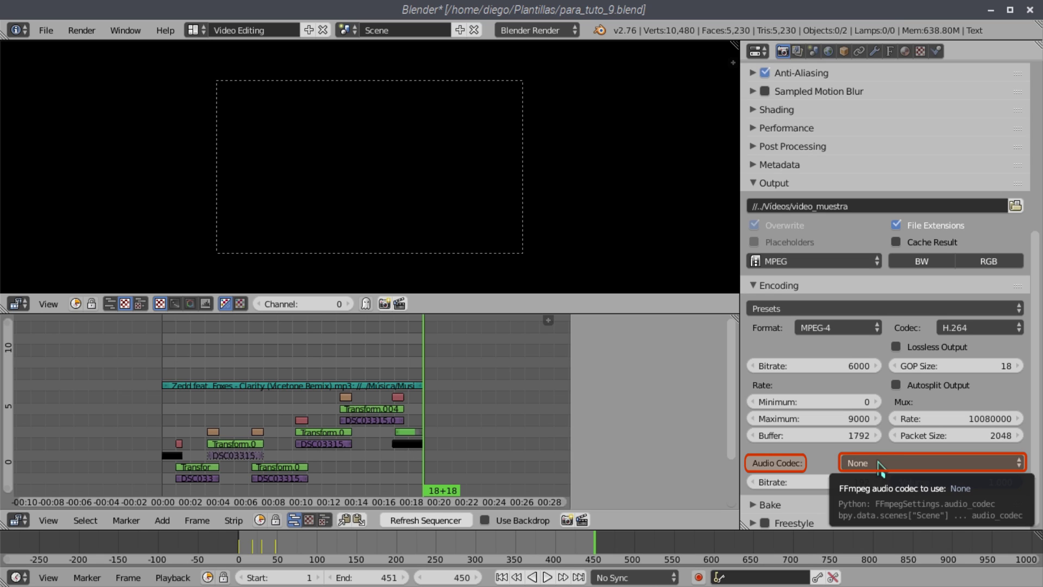
Step: Switch the audio codec from None to MP3, keeping bitrate 192 and volume 1.000
left_click(880, 464)
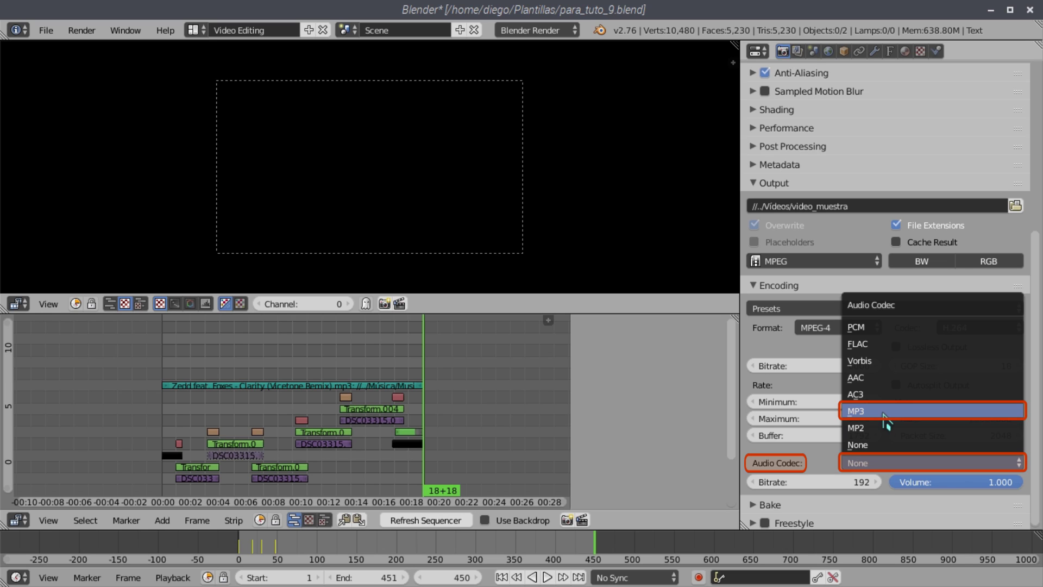
left_click(882, 414)
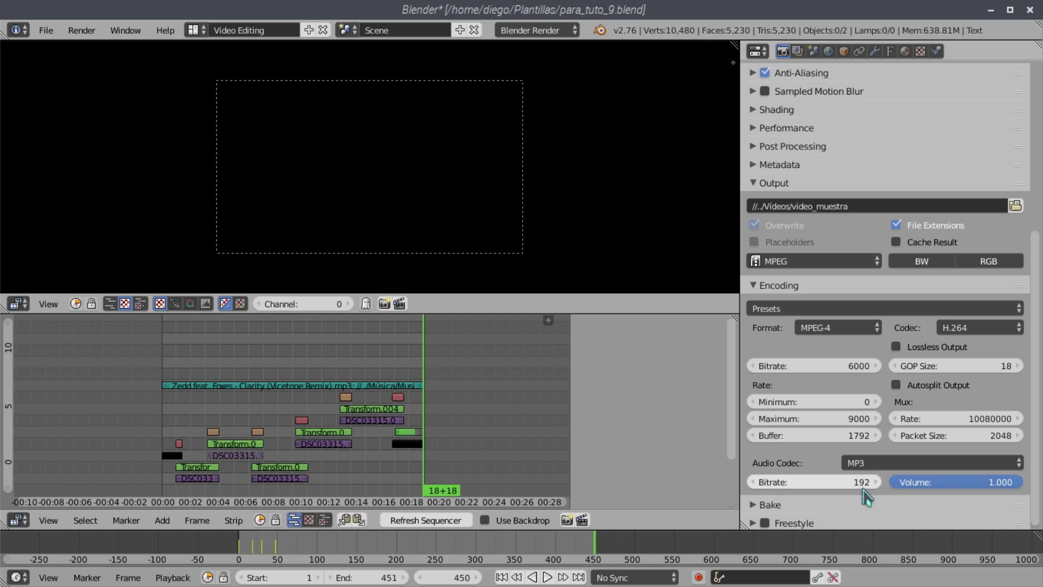
Step: Fit all strips in the sequencer, return the playhead to frame 1, and show the Dimensions settings again
key("Home")
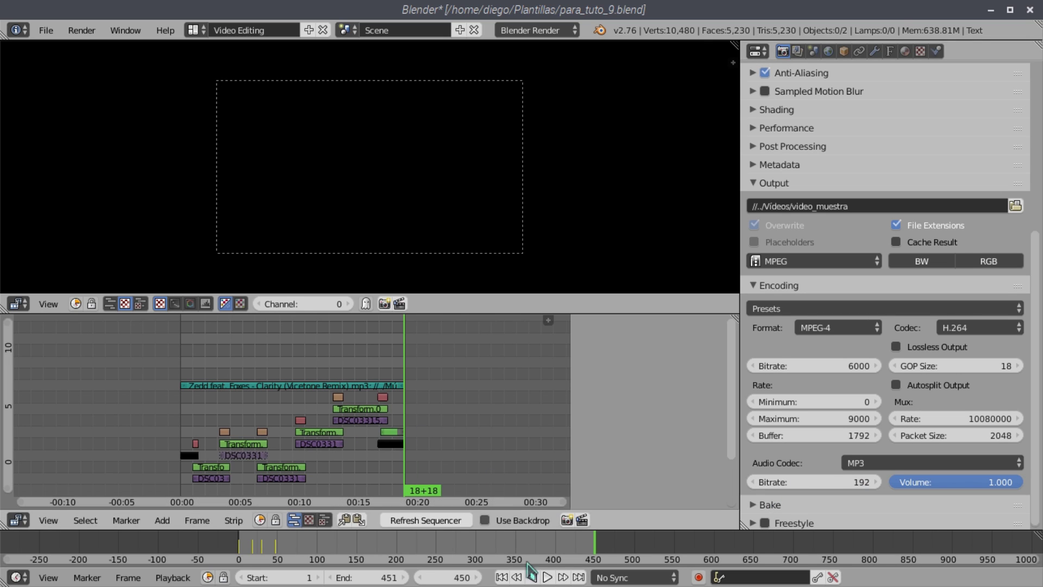
left_click(503, 577)
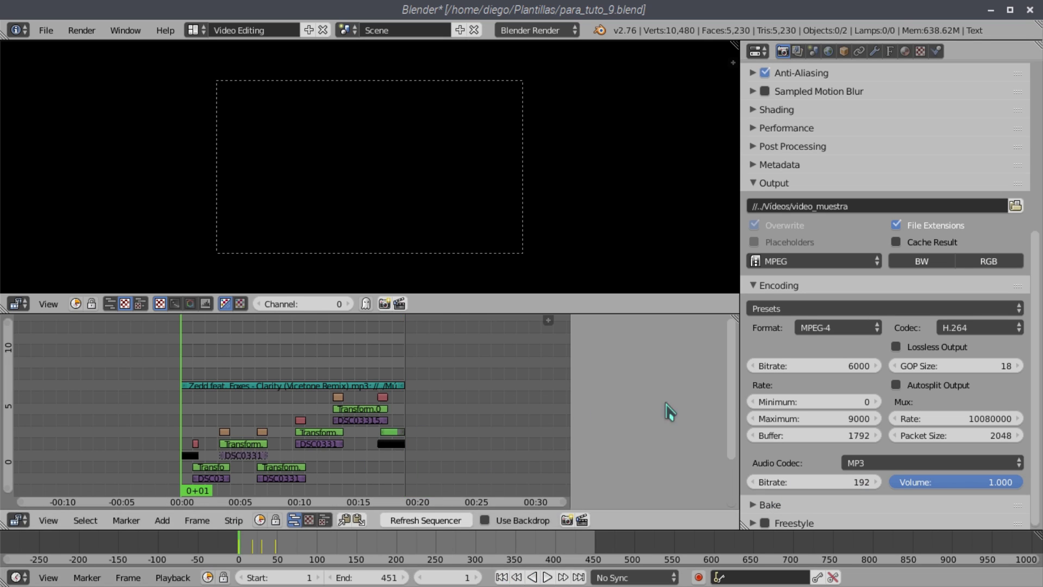
scroll(861, 432, "up", 10)
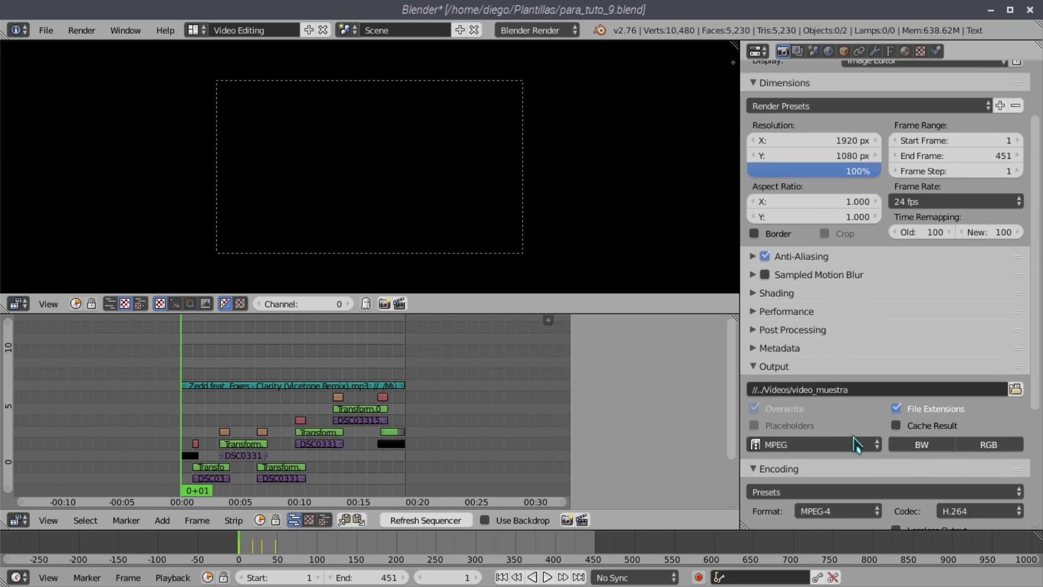
scroll(862, 441, "up", 2)
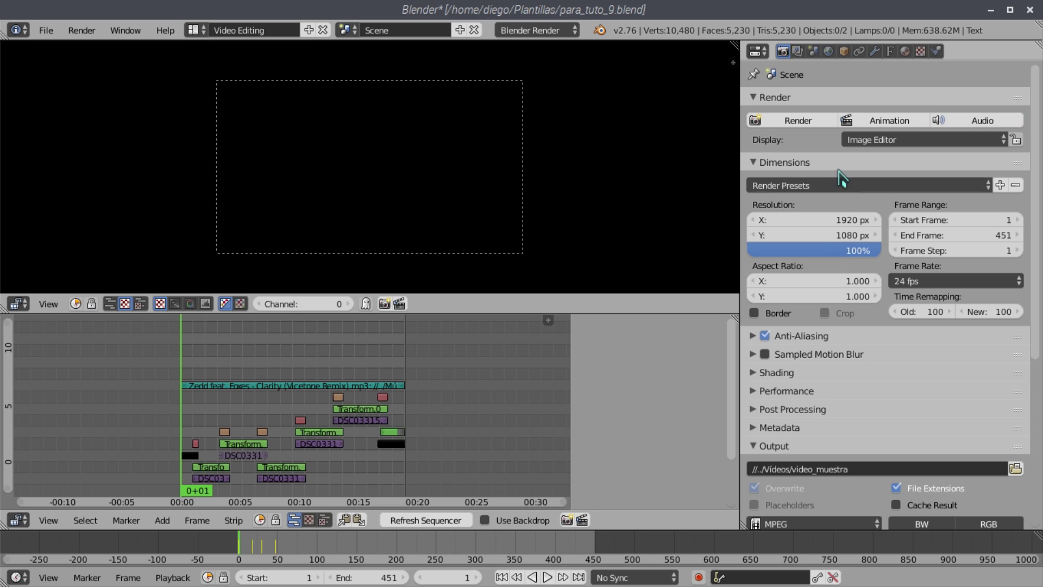
Step: Start rendering the animation, frames 1–451, to the video file
left_click(866, 127)
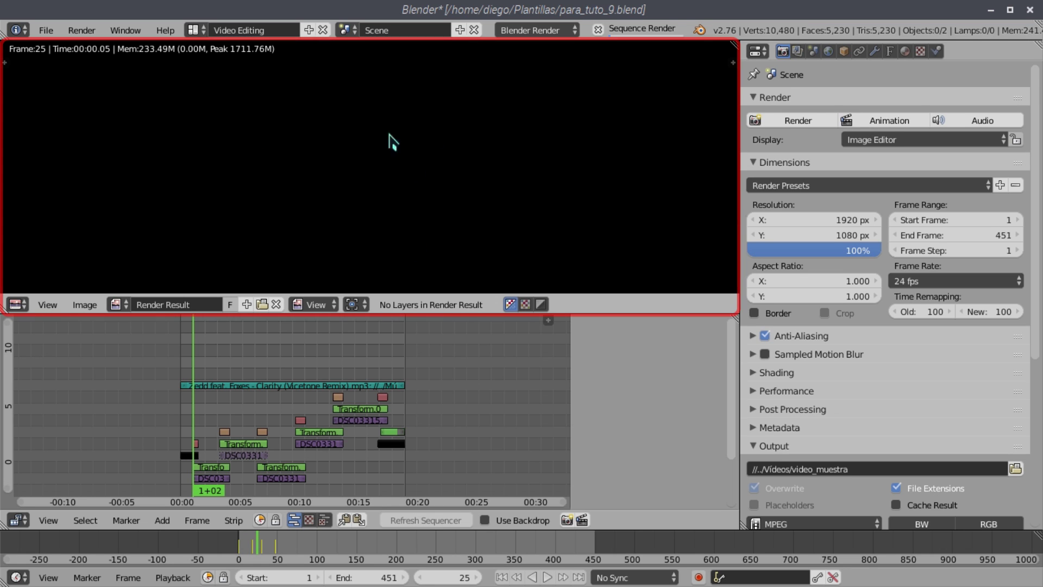
scroll(449, 174, "down", 3)
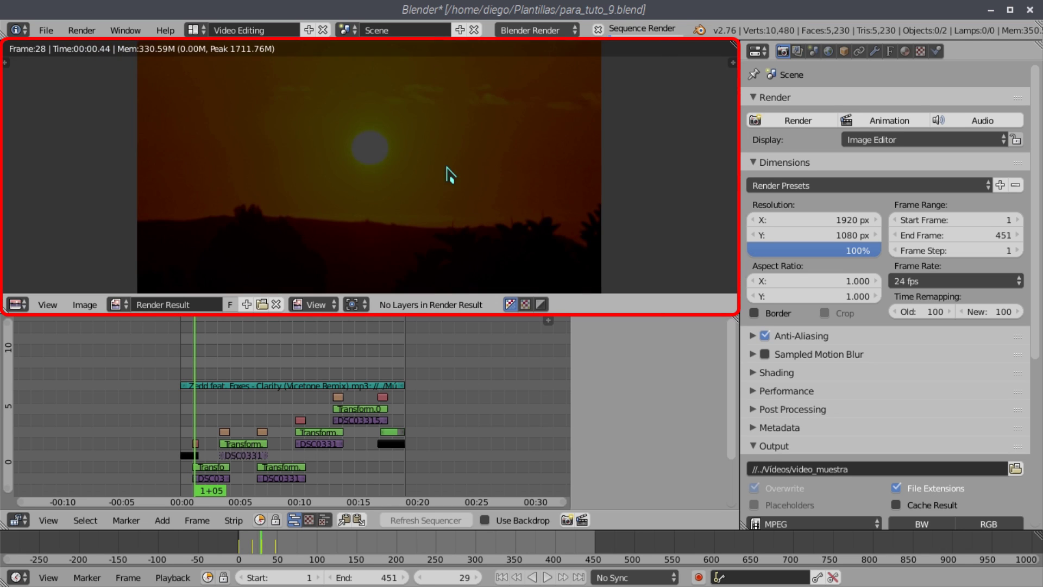
scroll(449, 174, "down", 2)
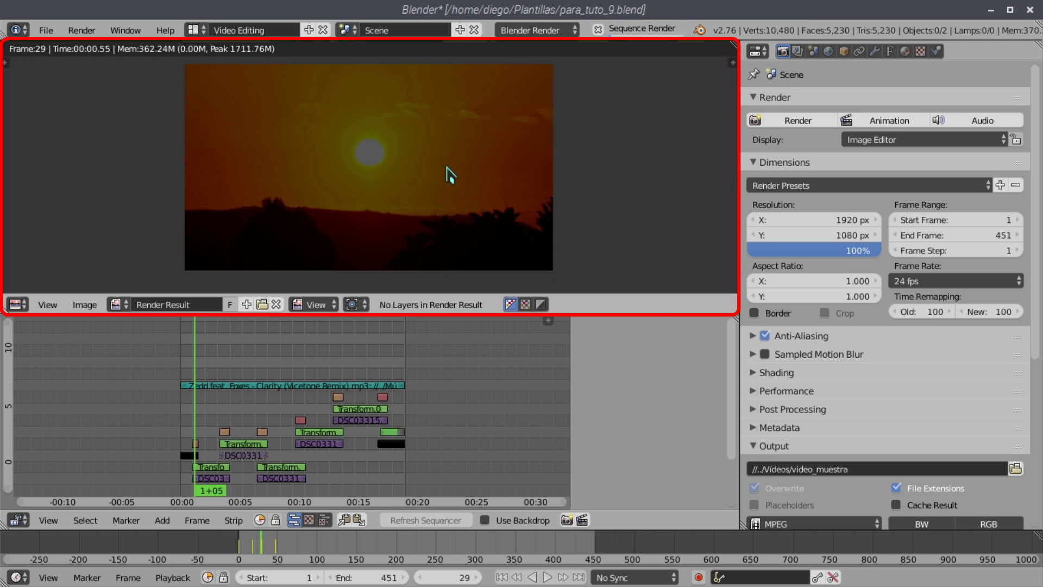
Step: Switch the preview area to the UV/Image Editor to watch the render progress
left_click(21, 307)
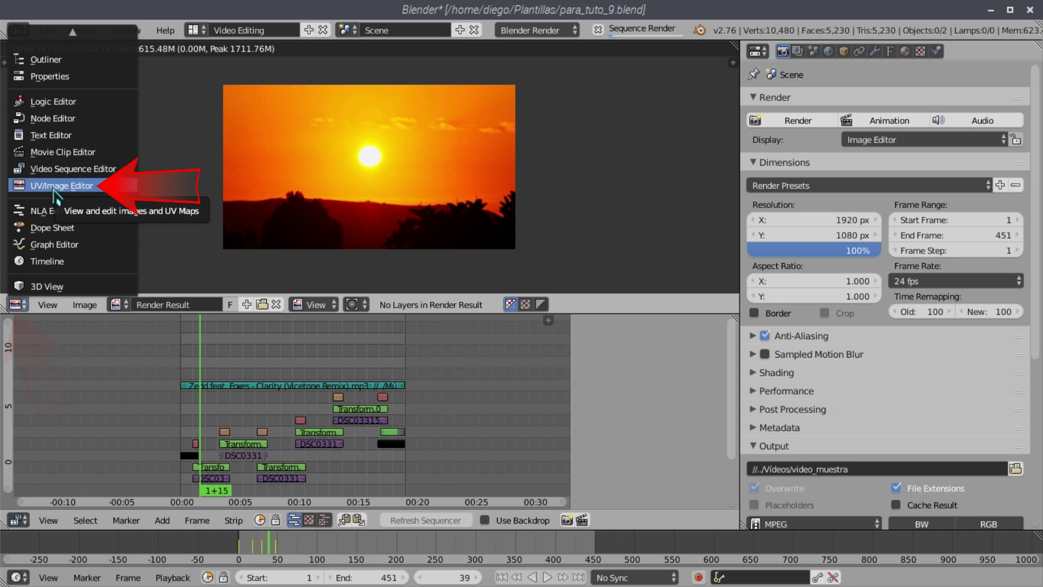
left_click(82, 187)
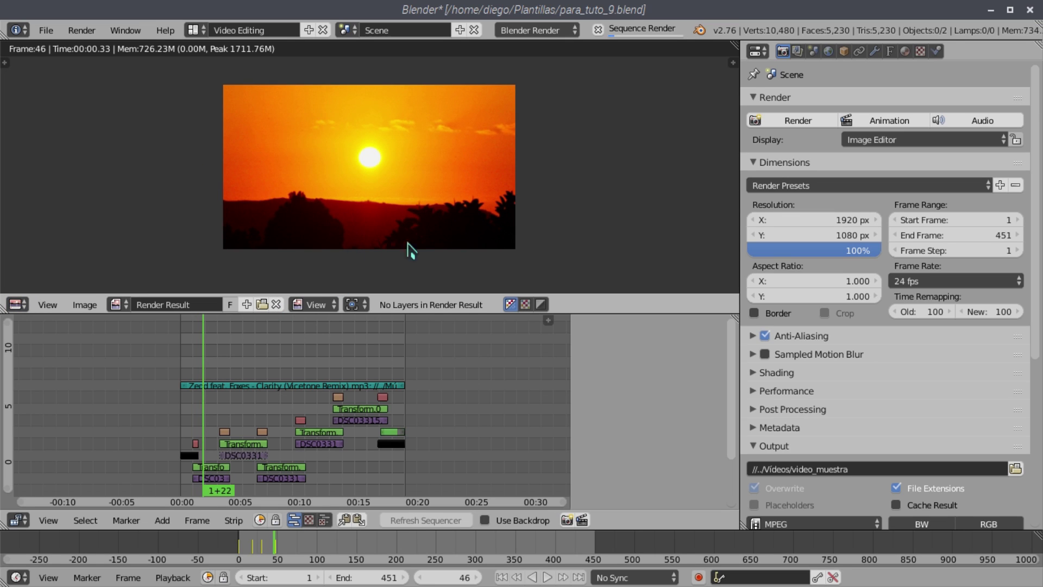
scroll(360, 353, "up", 2)
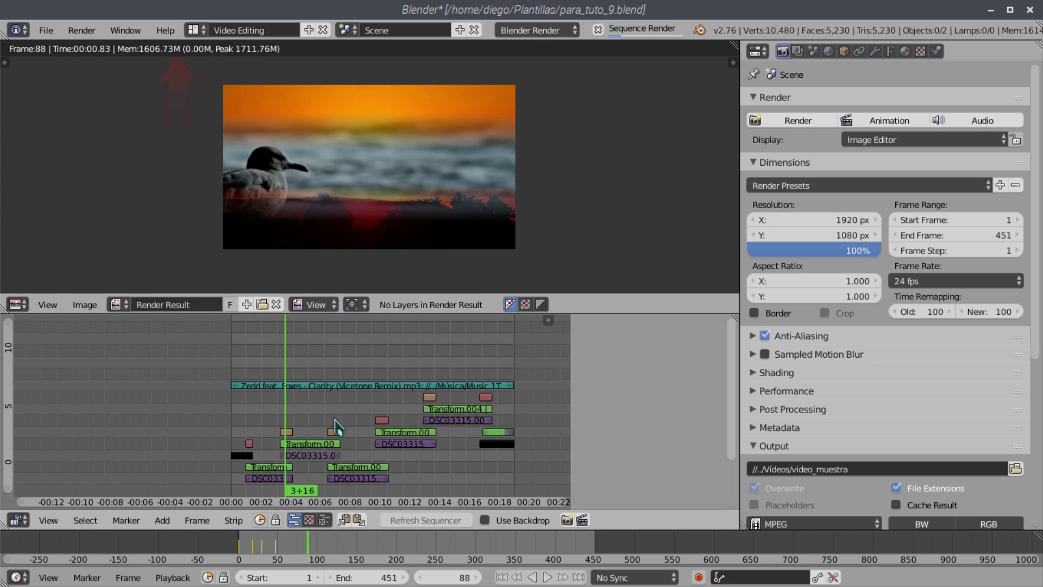
scroll(338, 429, "up", 1)
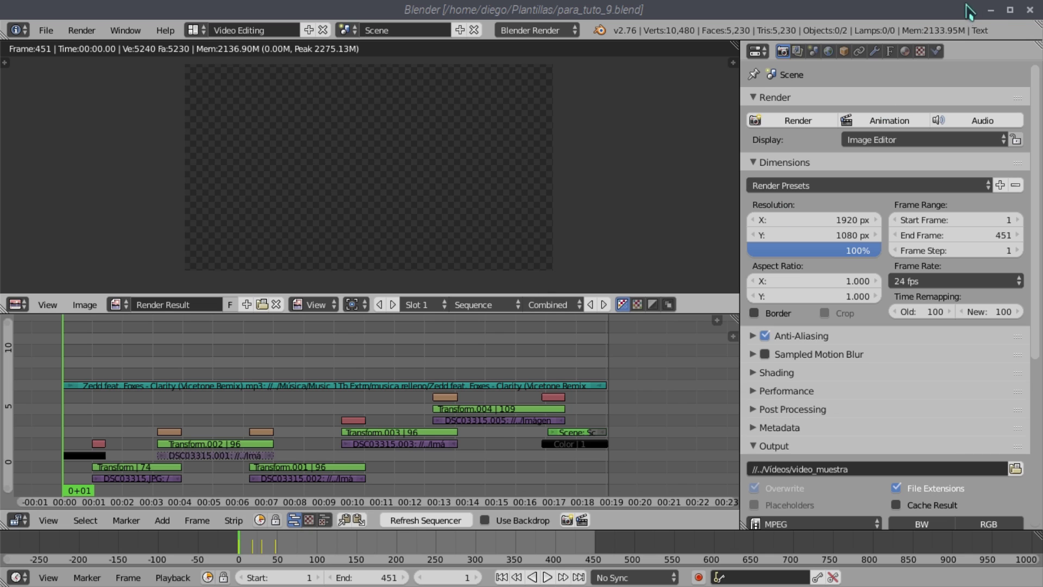
Step: Minimize Blender and open video_muestra0001-0451.mp4 from Dolphin's Vídeos folder with VLC
left_click(988, 12)
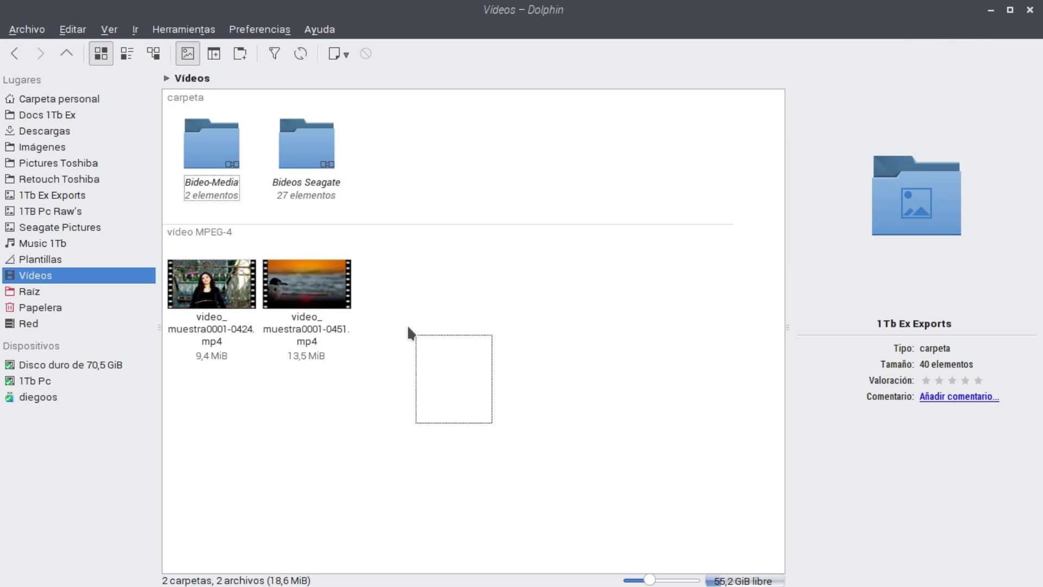
mouse_move(306, 285)
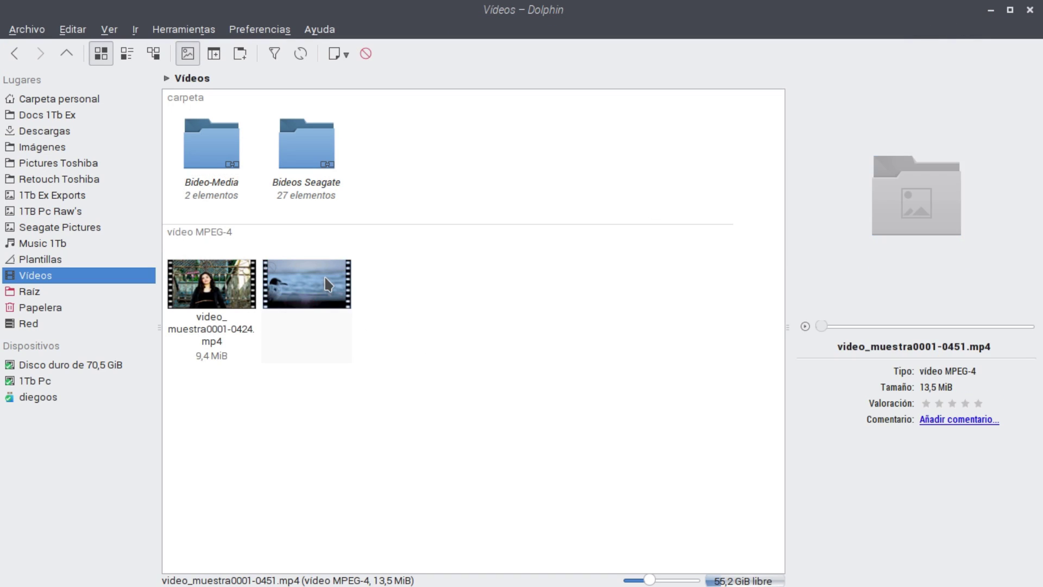
right_click(326, 278)
mouse_move(366, 375)
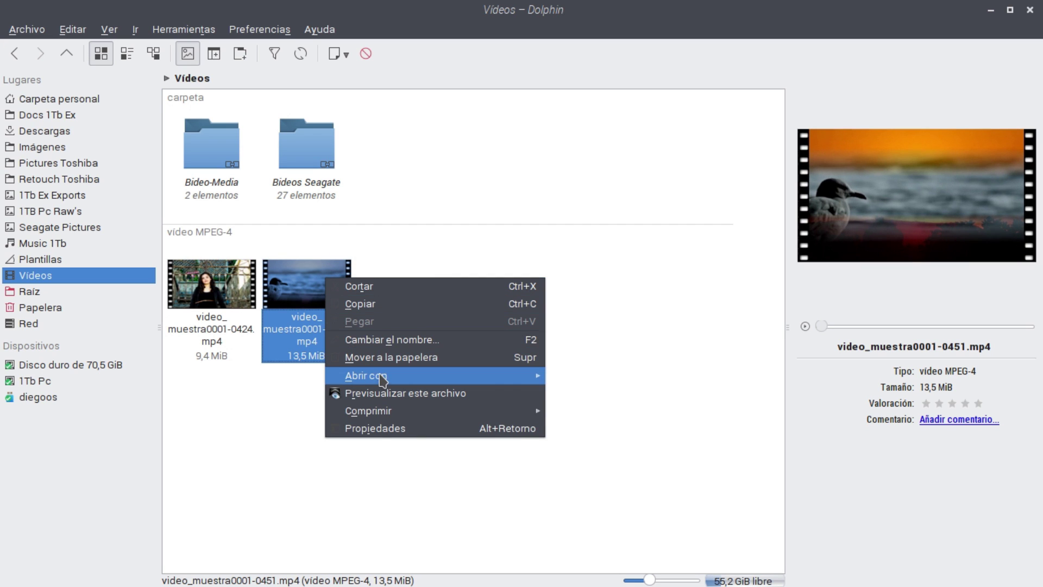
left_click(697, 375)
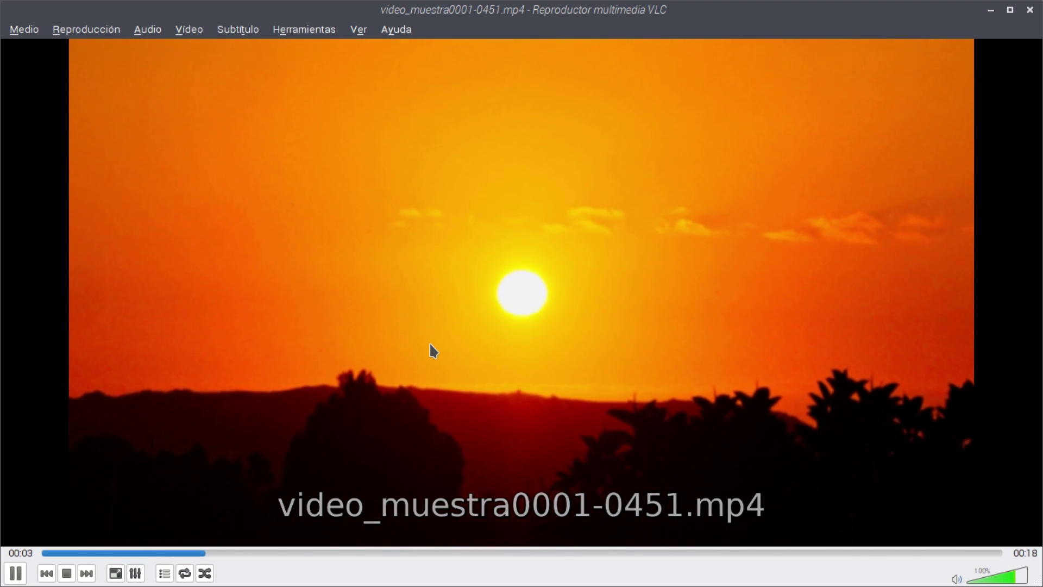
Step: Go fullscreen in VLC and watch the video play through to 'The End'
double_click(427, 346)
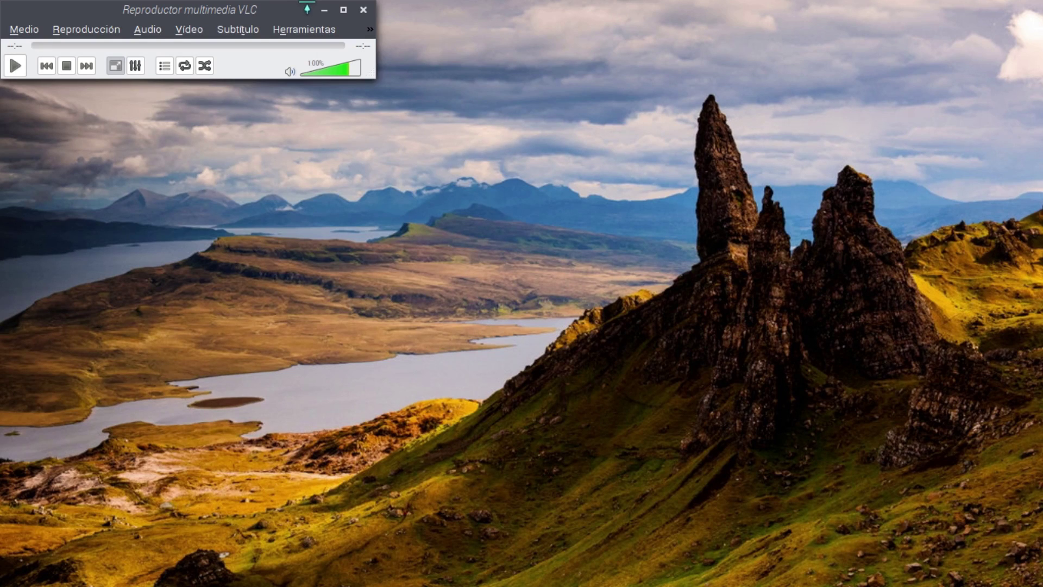
Step: Move the VLC window down the desktop and close it
left_click_drag(307, 10, 470, 141)
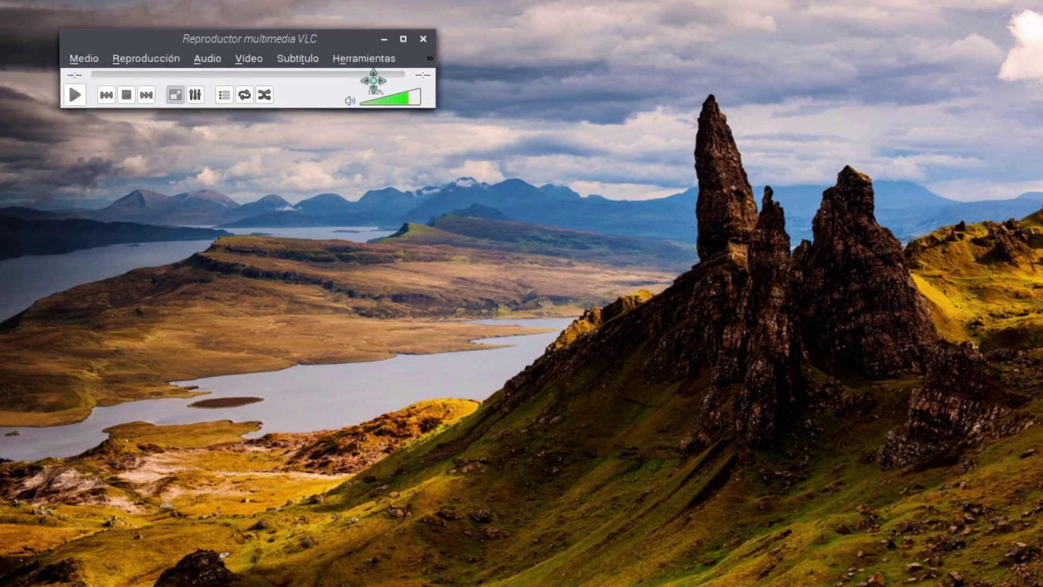
left_click(526, 142)
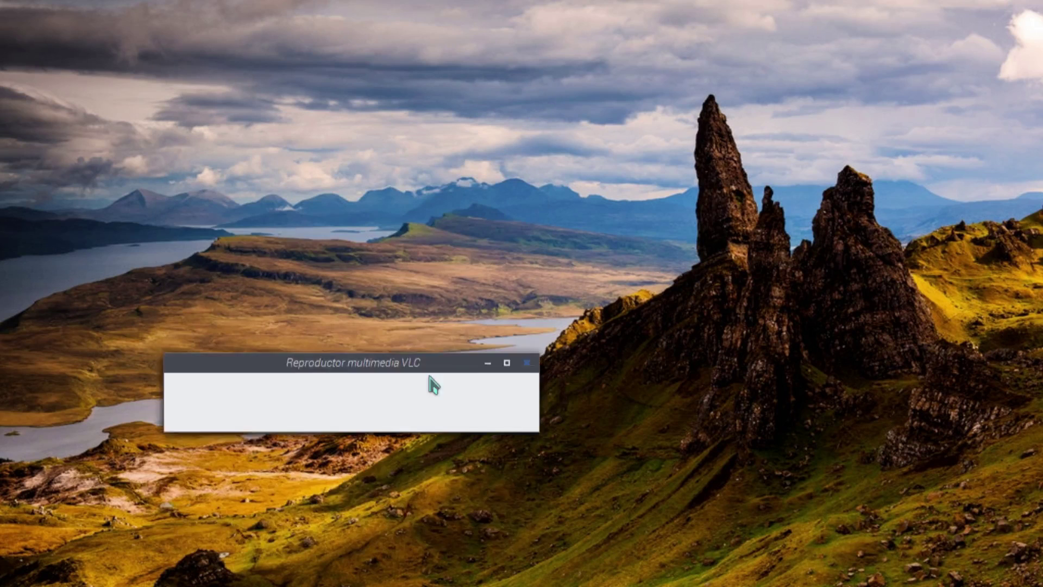
left_click_drag(438, 442, 622, 342)
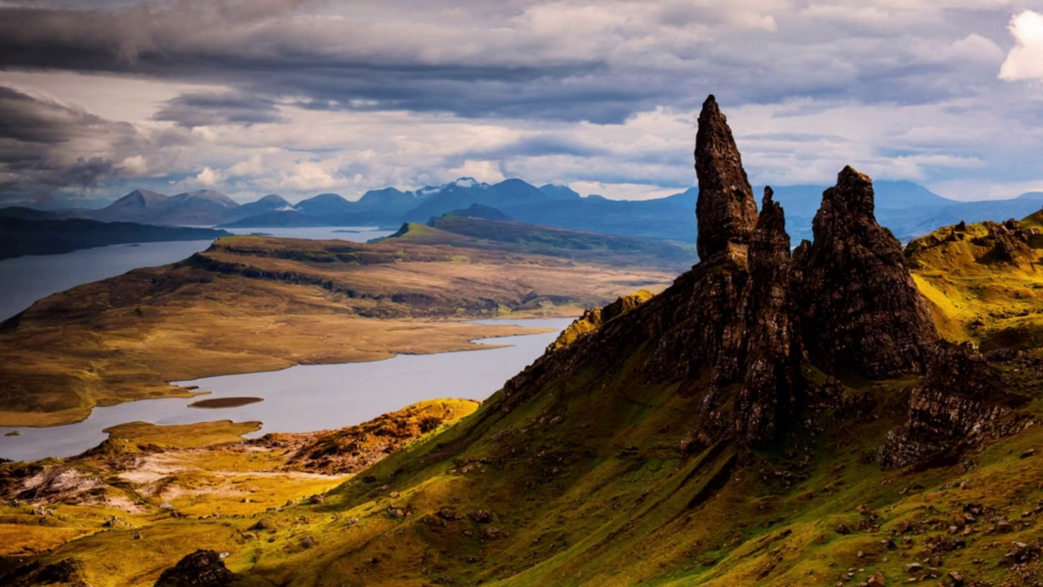